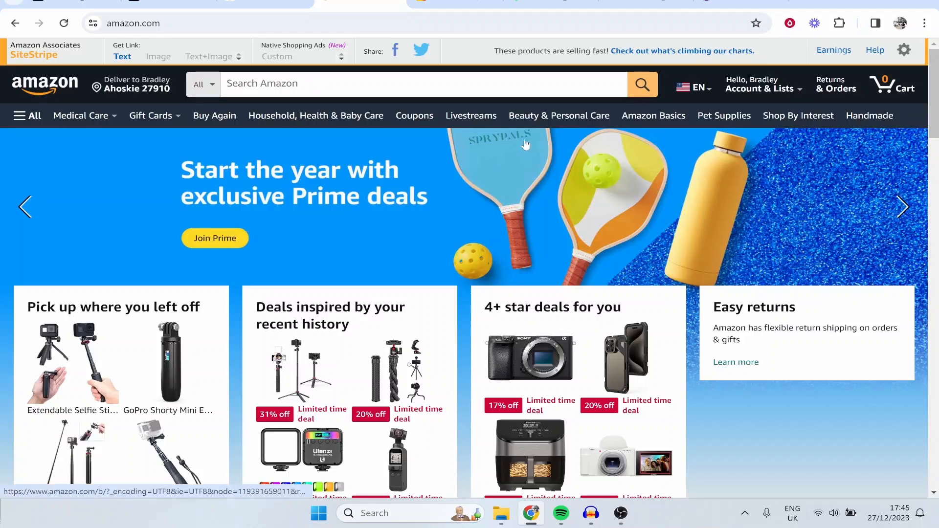
Open the Amazon Associates dashboard, dismiss the bonus offer notice, and review the earnings overview and monthly summary
left_click(262, 9)
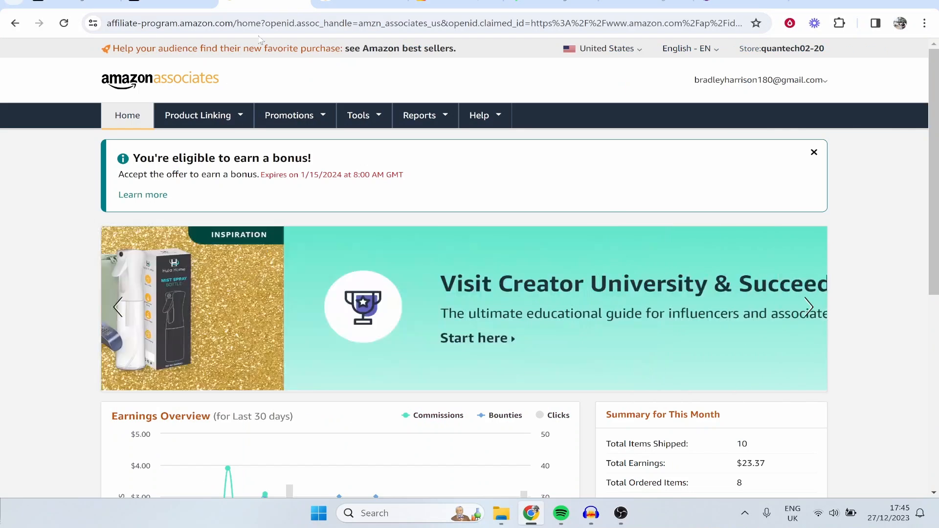
left_click(814, 153)
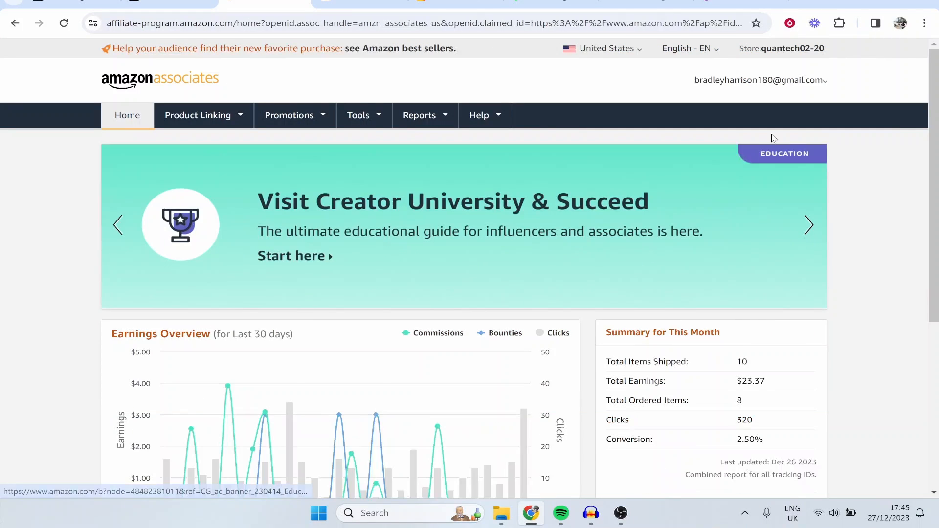
scroll(869, 168, "down", 3)
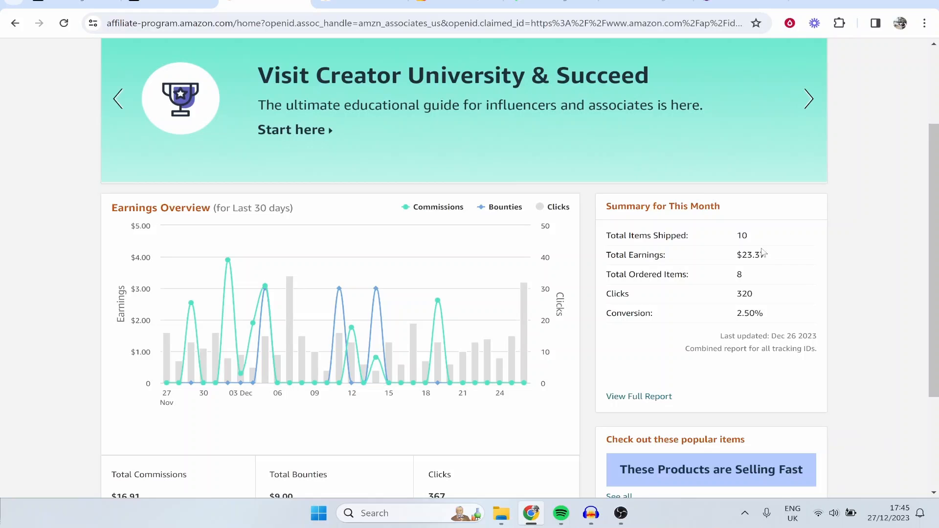
scroll(659, 251, "up", 3)
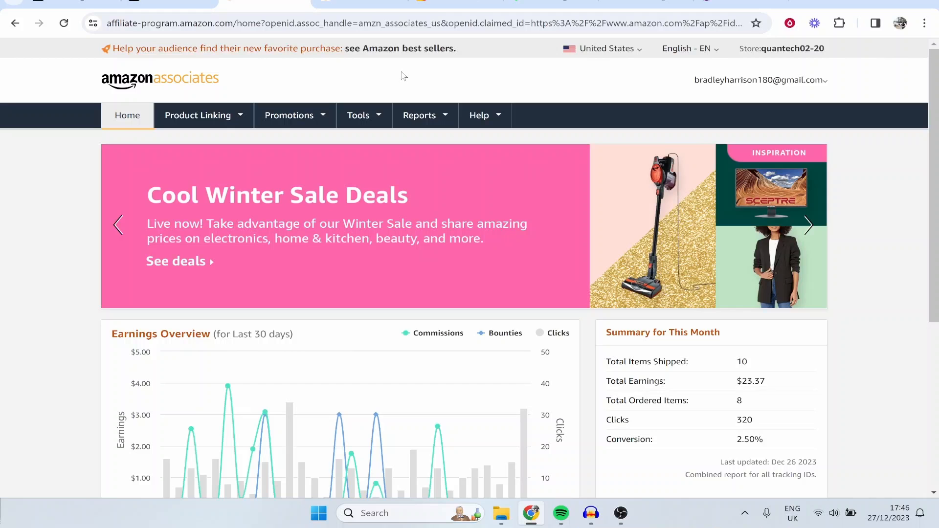
Examine the carp_fishingadventures Instagram profile and its posts as an example of a niche page
left_click(471, 7)
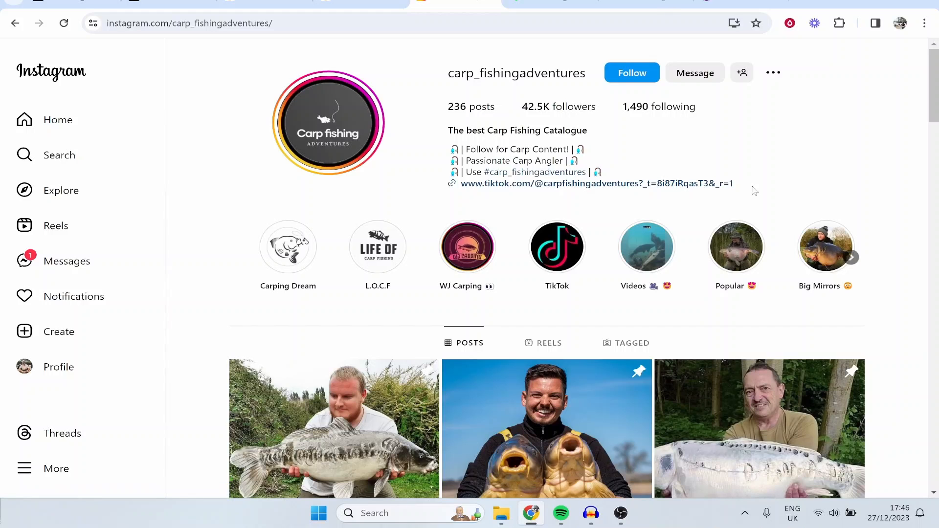
scroll(751, 191, "down", 3)
scroll(771, 300, "down", 4)
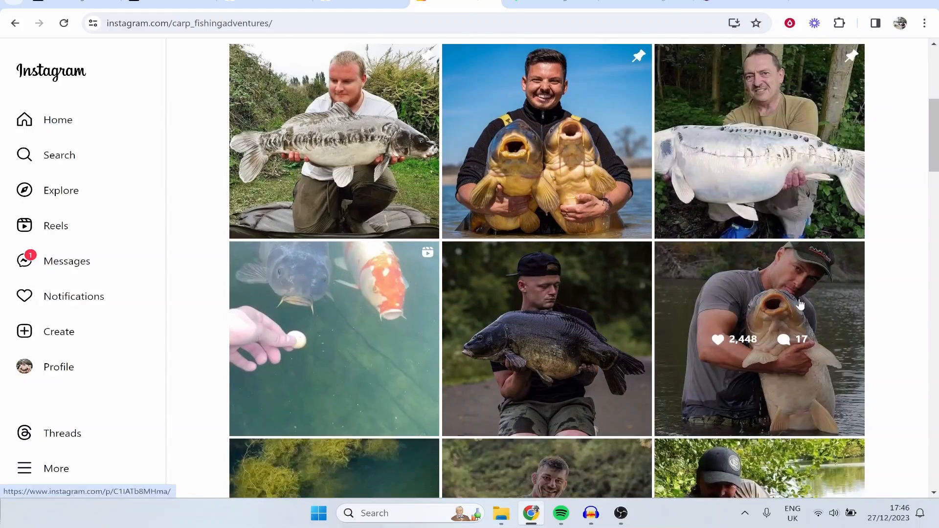
scroll(773, 333, "up", 6)
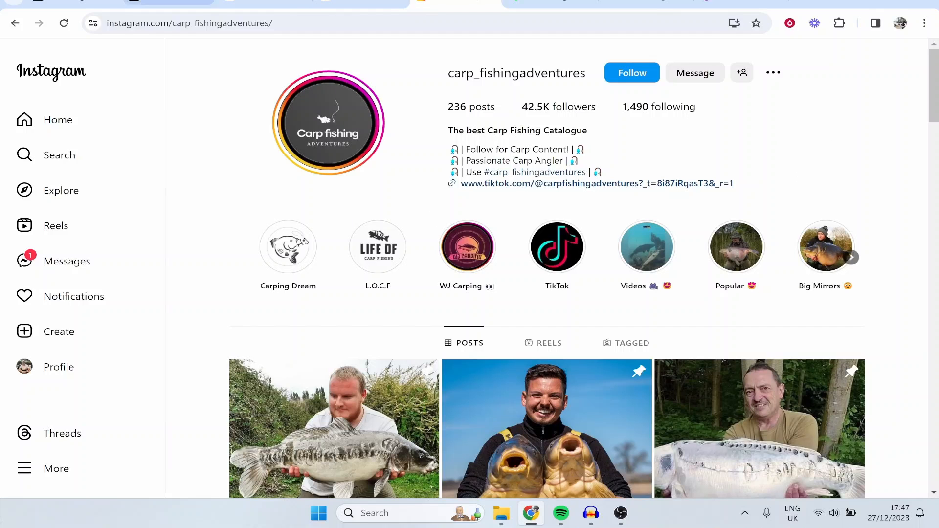
left_click(166, 4)
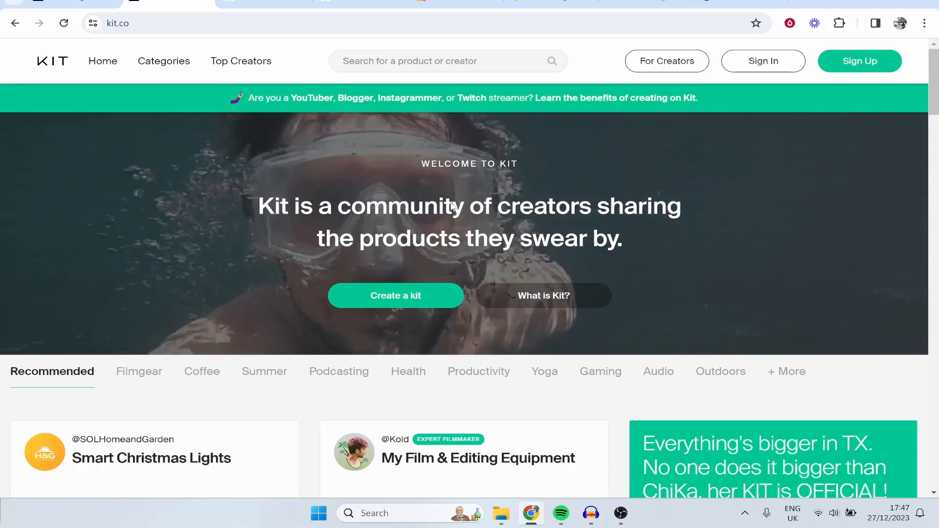
left_click(455, 3)
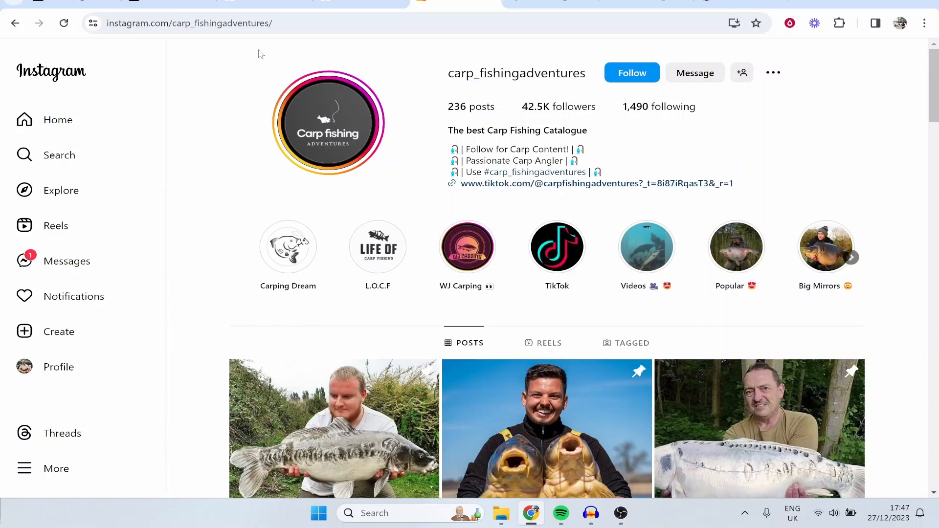
Switch to the Kit website and sign in using the email option
left_click(169, 5)
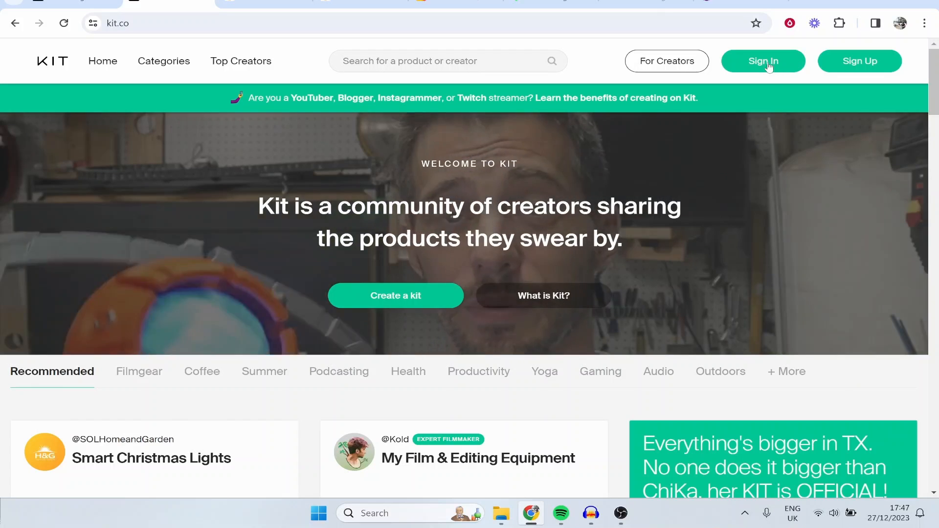
left_click(773, 63)
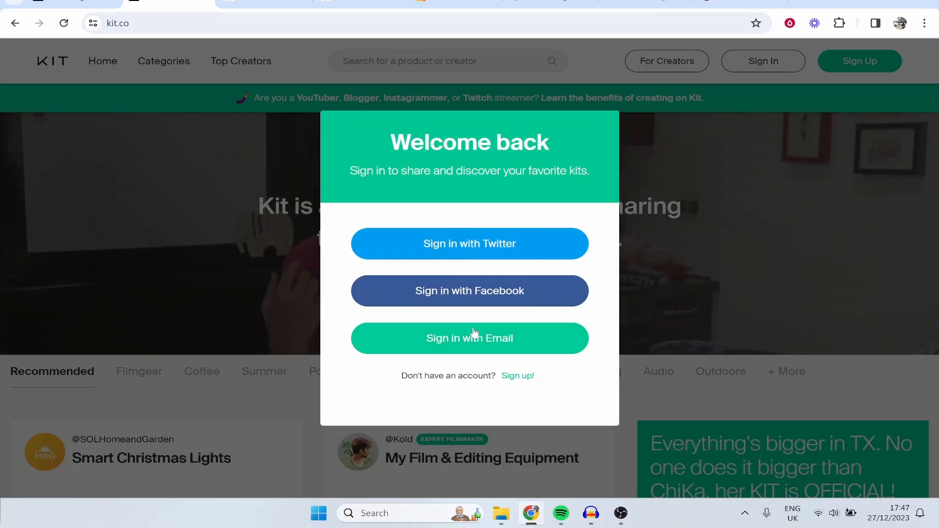
left_click(474, 335)
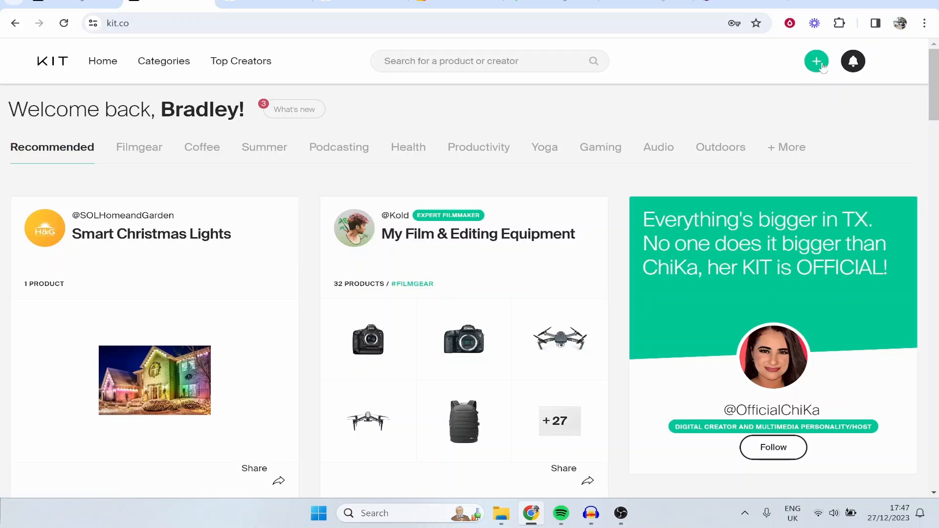
Start creating a new kit and name it "Fishing Products"
left_click(822, 66)
left_click(688, 179)
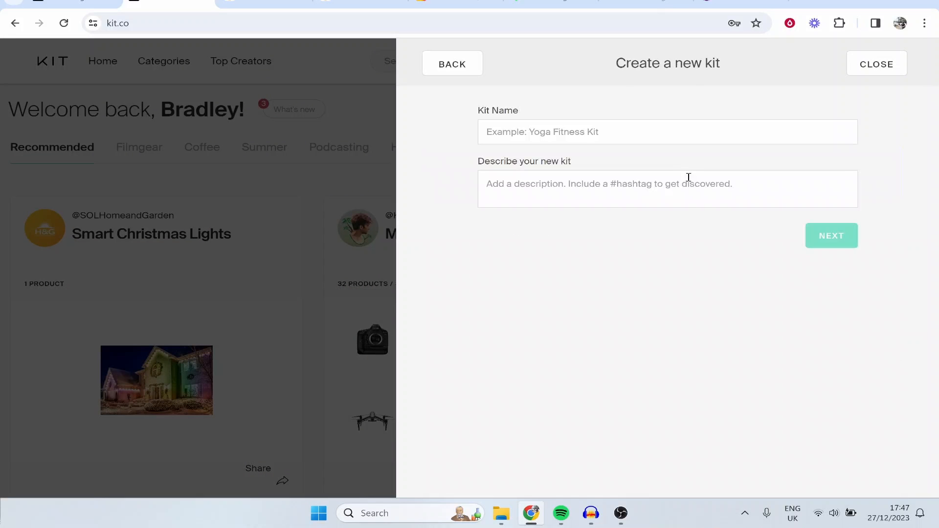
left_click(580, 126)
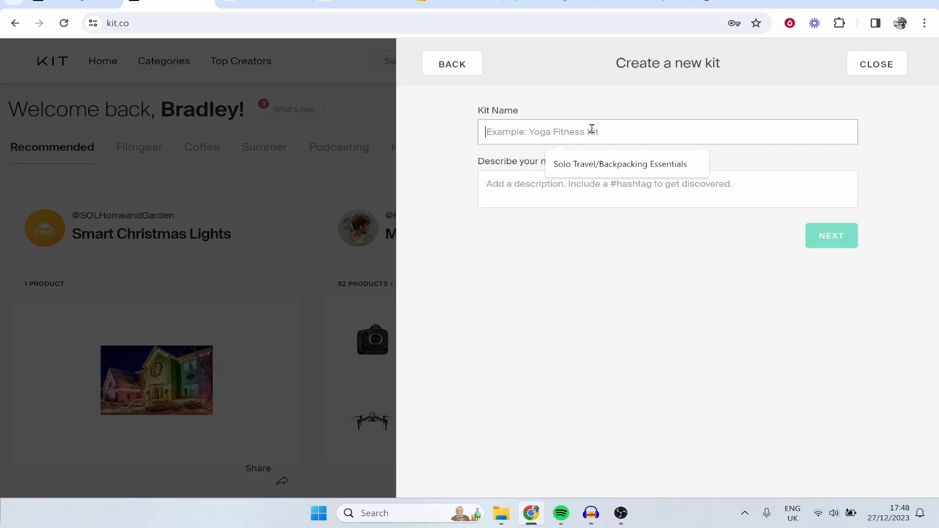
type("Fishing")
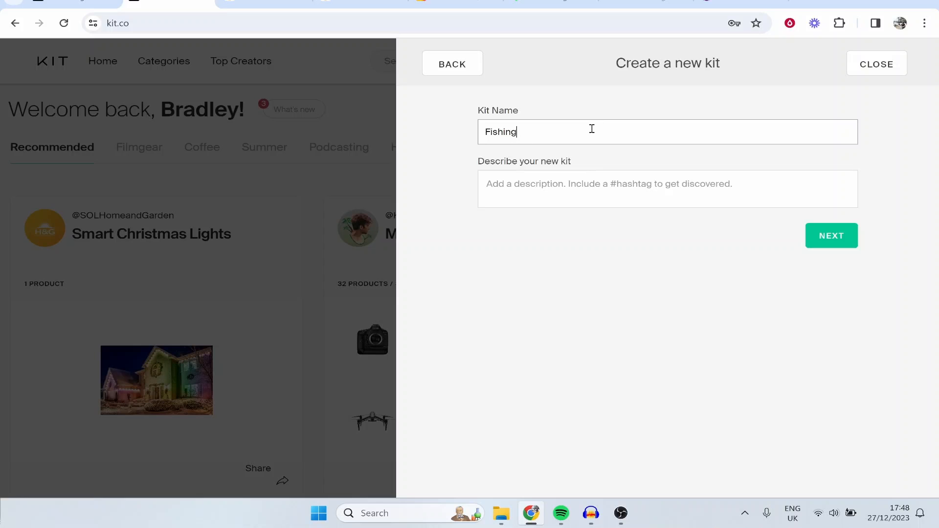
type(" Prod")
key("BackSpace")
key("BackSpace")
type("roducts")
Describe the kit as "The best fishing products you need." and continue to adding products
key("Tab")
type("T")
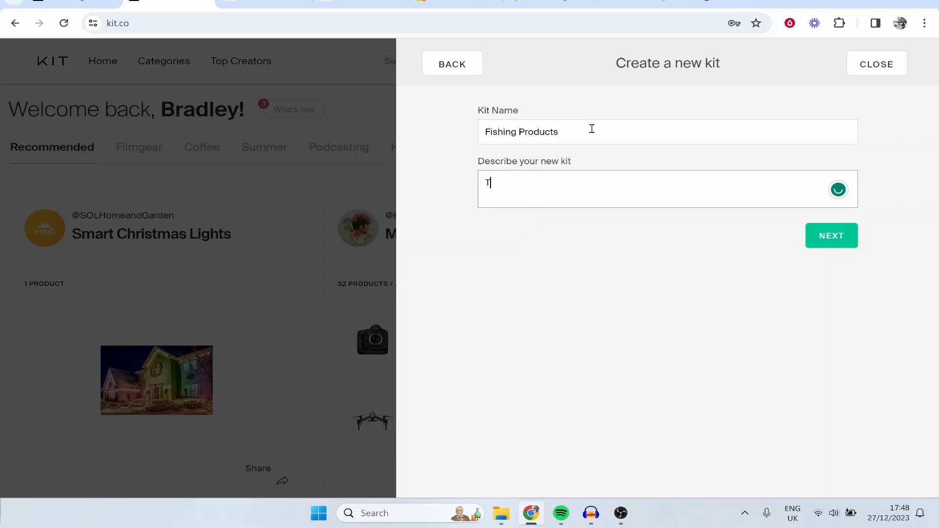
type("he best fishing products you need.")
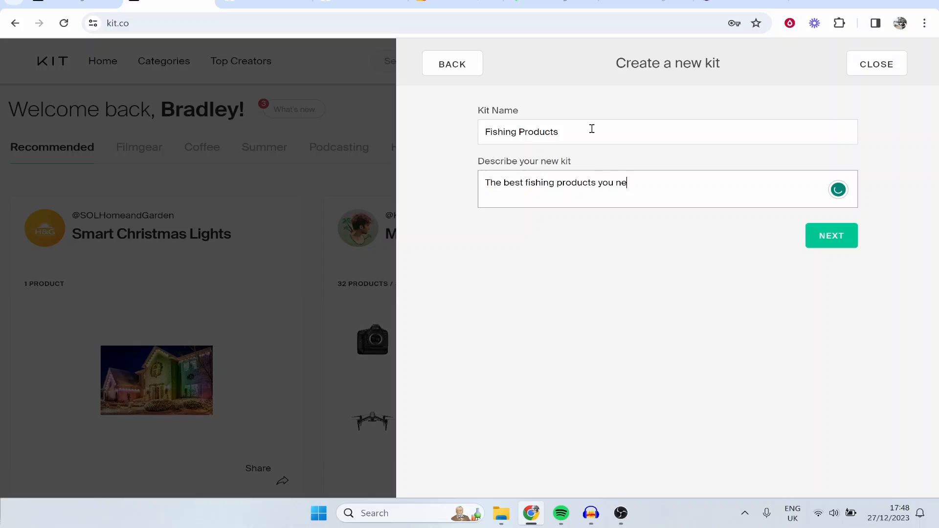
left_click(822, 244)
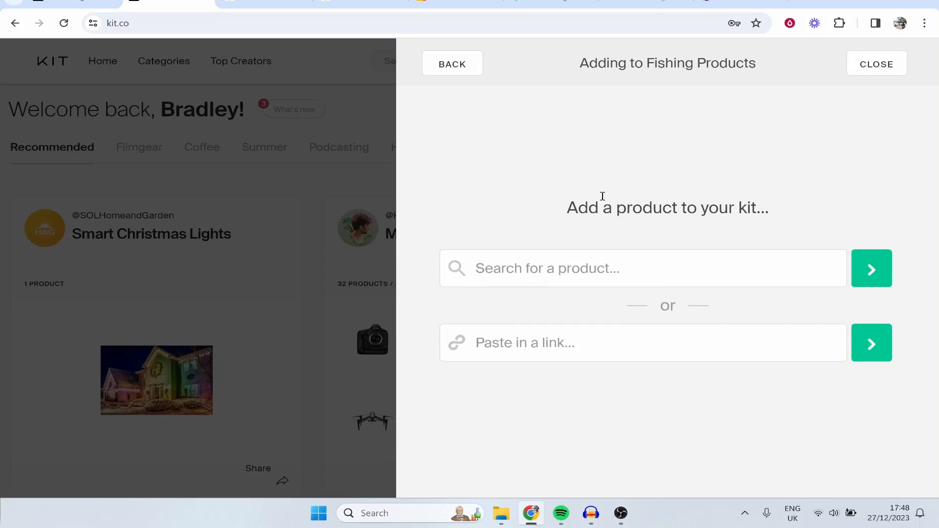
left_click_drag(575, 201, 789, 215)
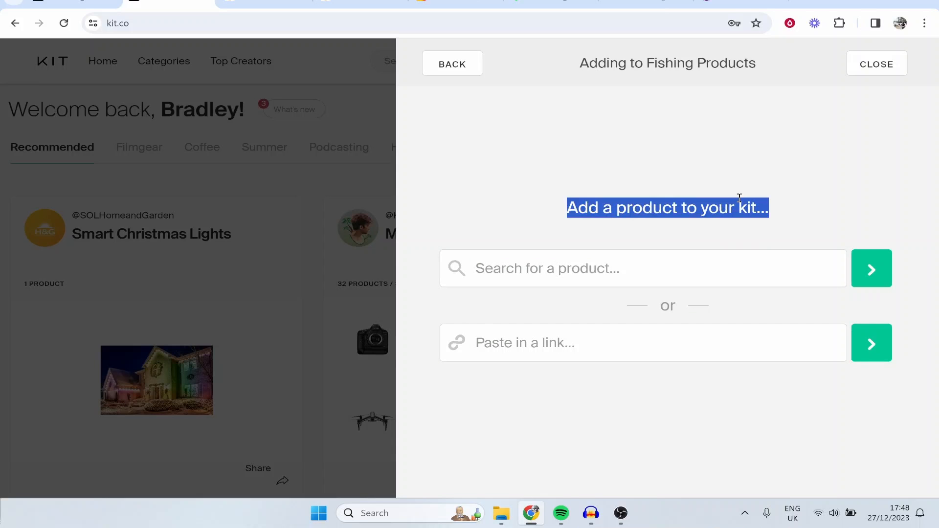
left_click(584, 191)
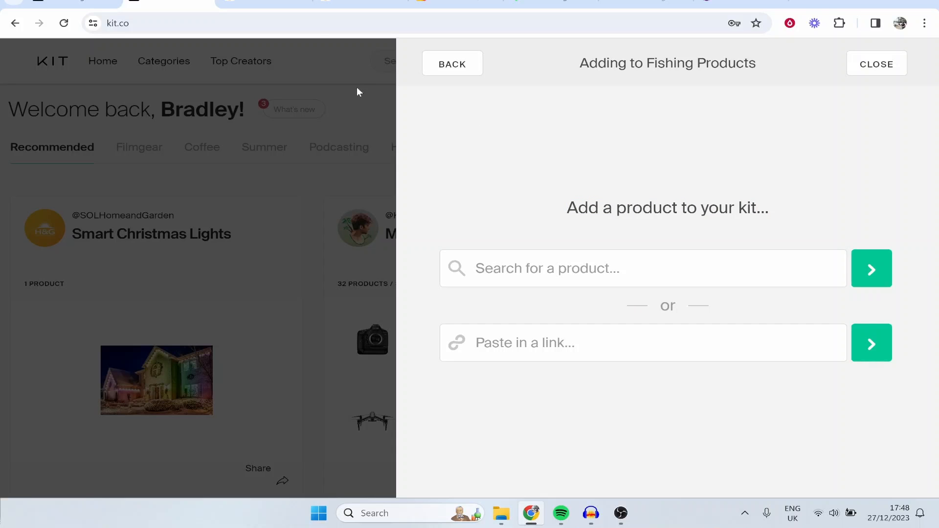
Switch to Amazon, search for "fishing" and browse the results for a suitable product
left_click(264, 3)
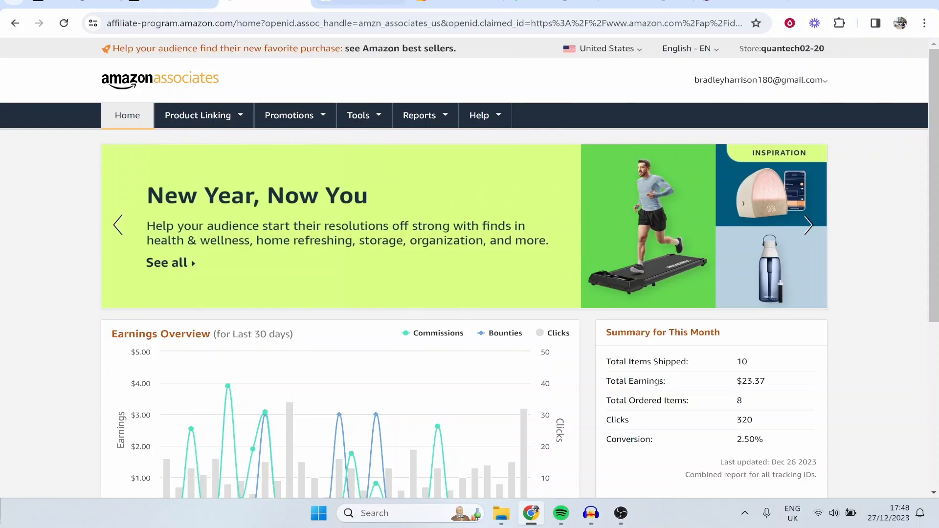
key("ctrl+Tab")
left_click(437, 84)
type("fj")
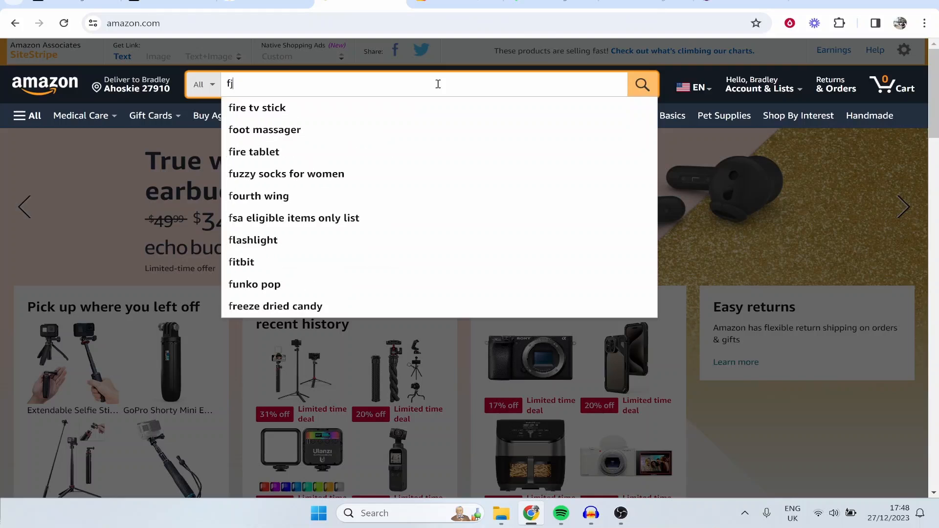
key("BackSpace")
type("ishing")
key("Return")
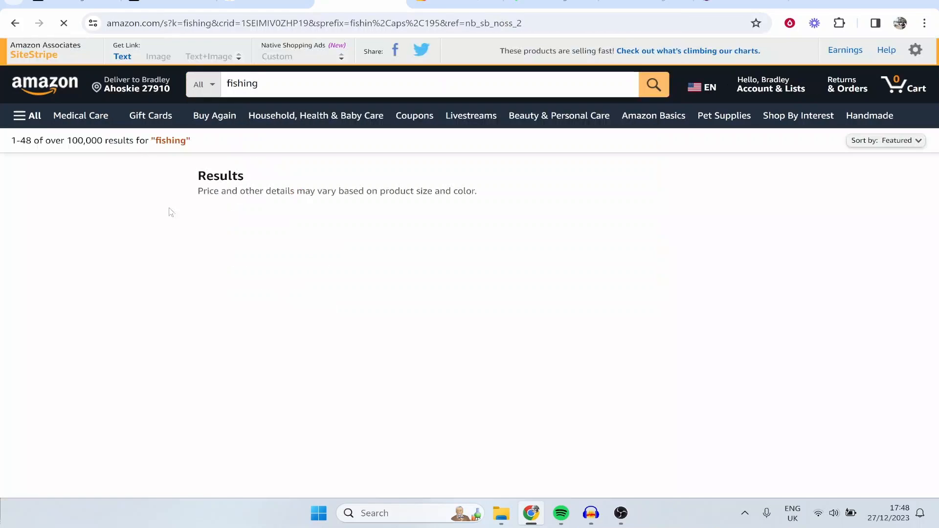
scroll(264, 247, "down", 1)
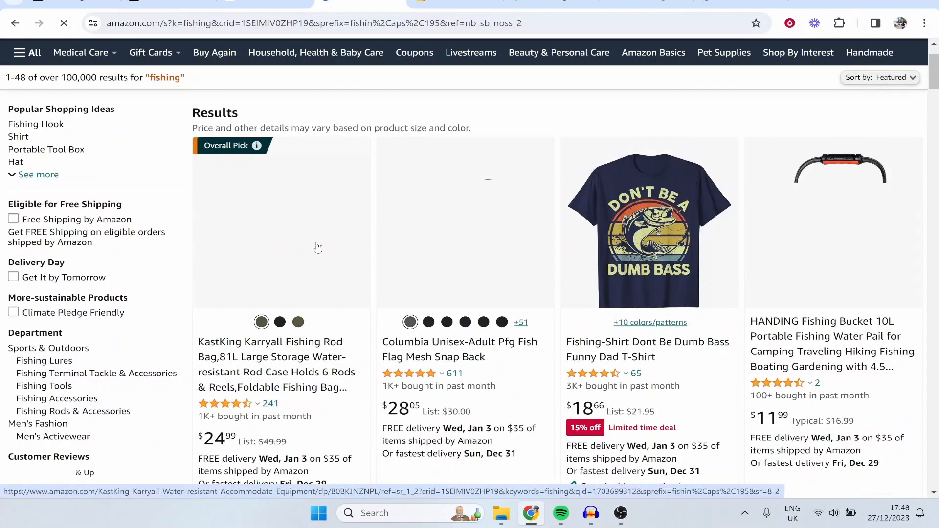
scroll(317, 247, "down", 6)
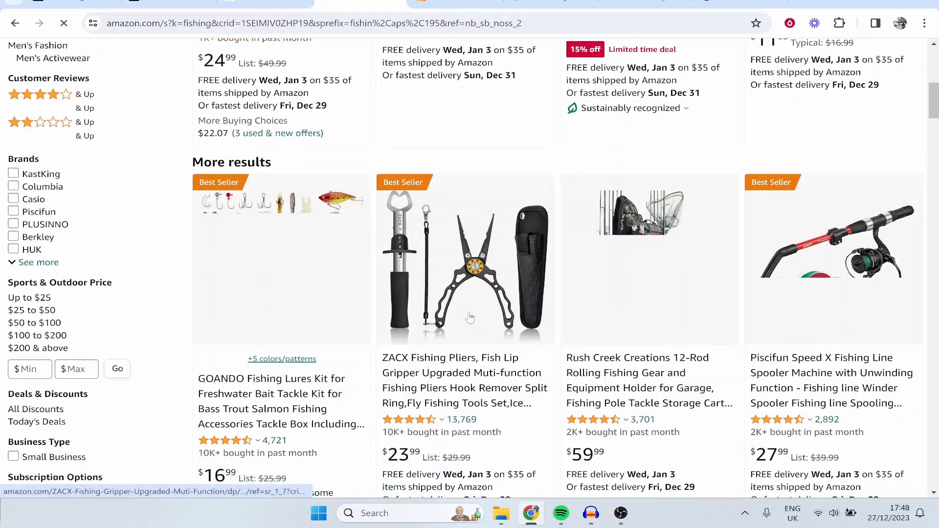
scroll(763, 298, "down", 5)
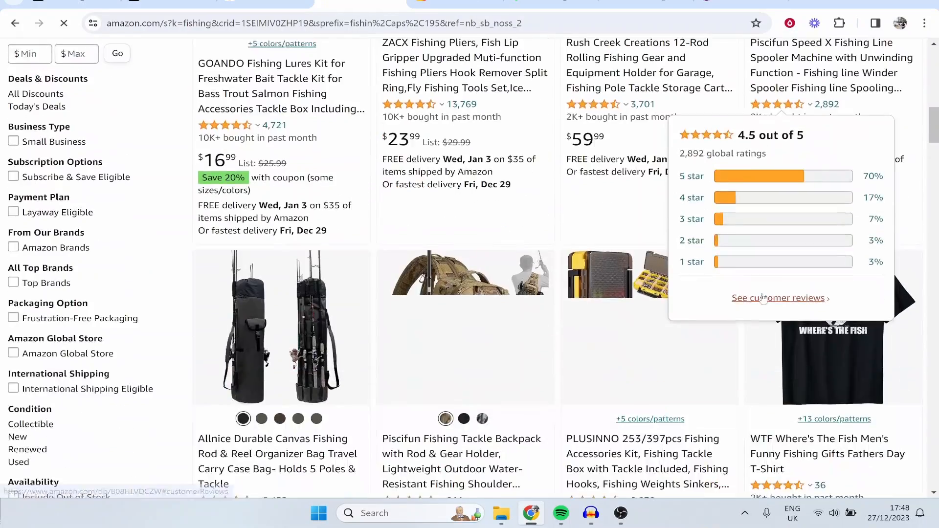
scroll(763, 298, "down", 4)
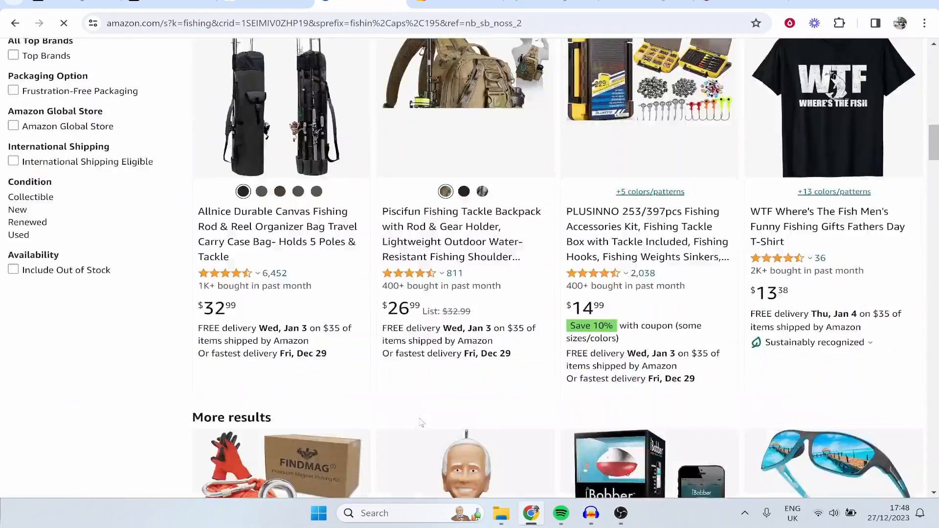
Search Amazon for "fishing gear" and open the Sougayilang Fishing Rod Combos product page
left_click(293, 82)
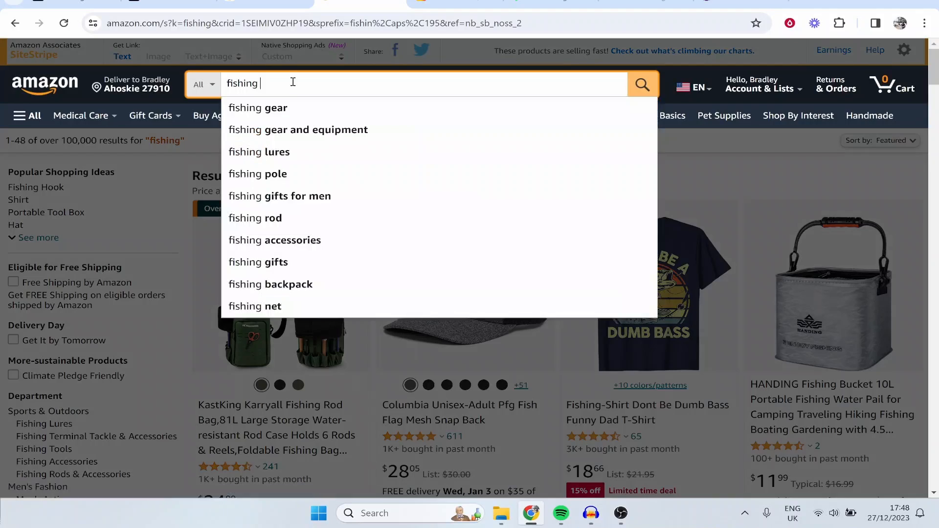
left_click(292, 108)
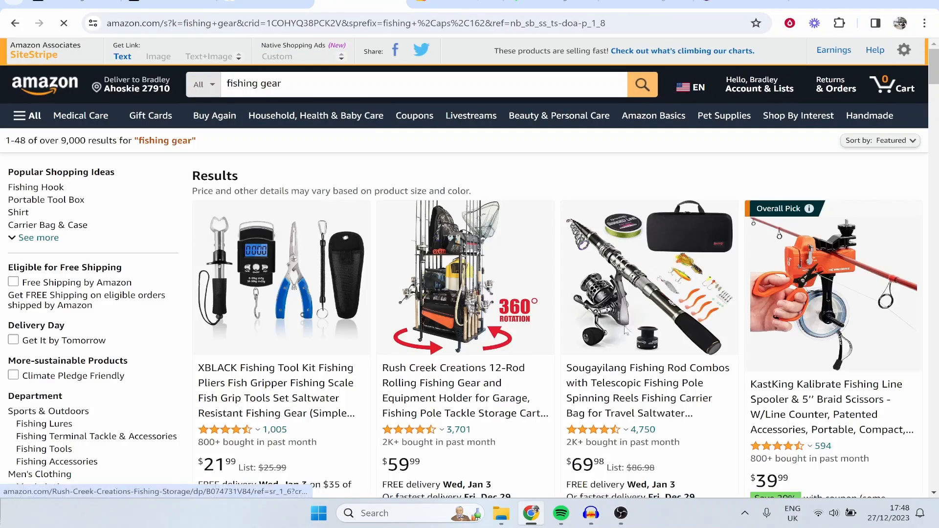
scroll(681, 330, "down", 2)
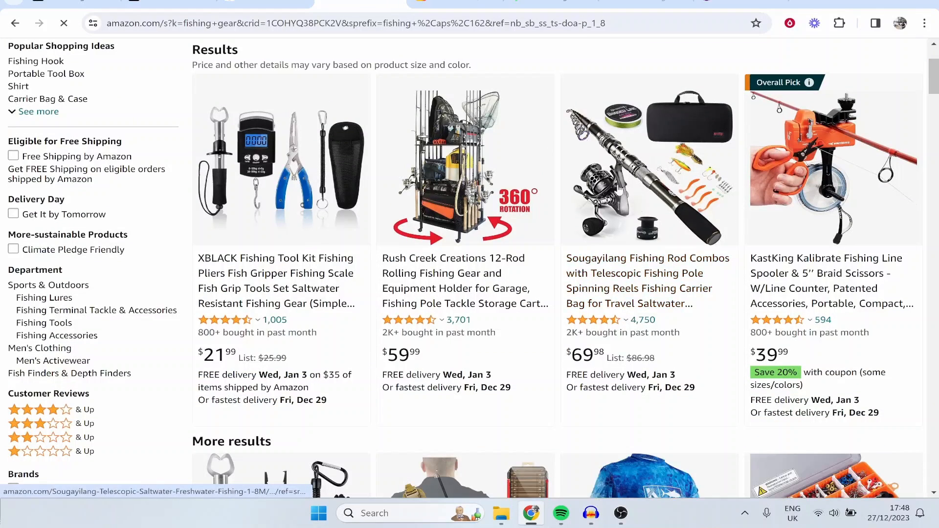
left_click(637, 293)
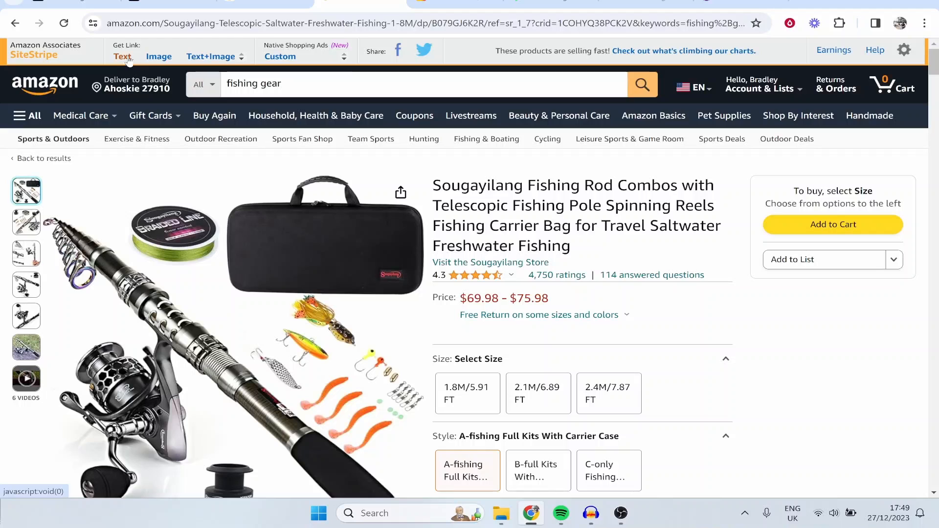
Generate the full affiliate text link for the fishing rod and submit it as a product link in Kit's Fishing Products kit
left_click(121, 57)
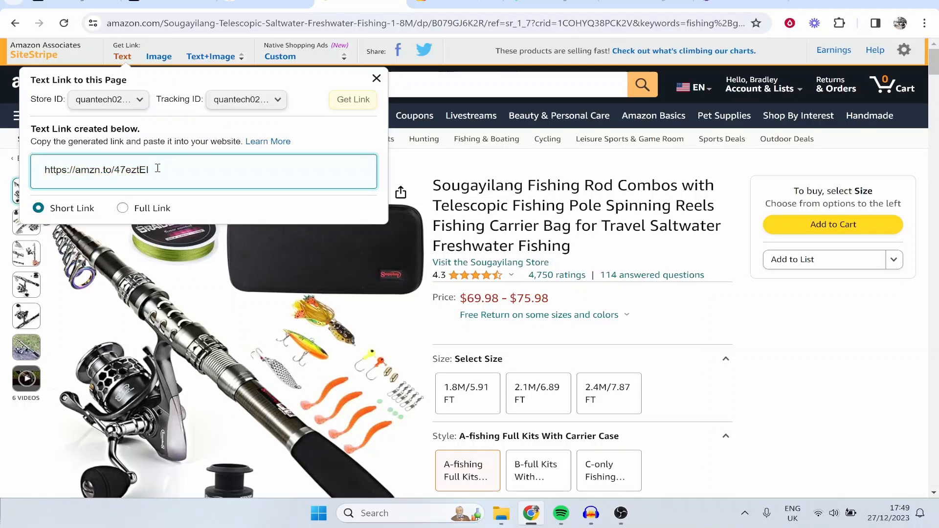
left_click(123, 208)
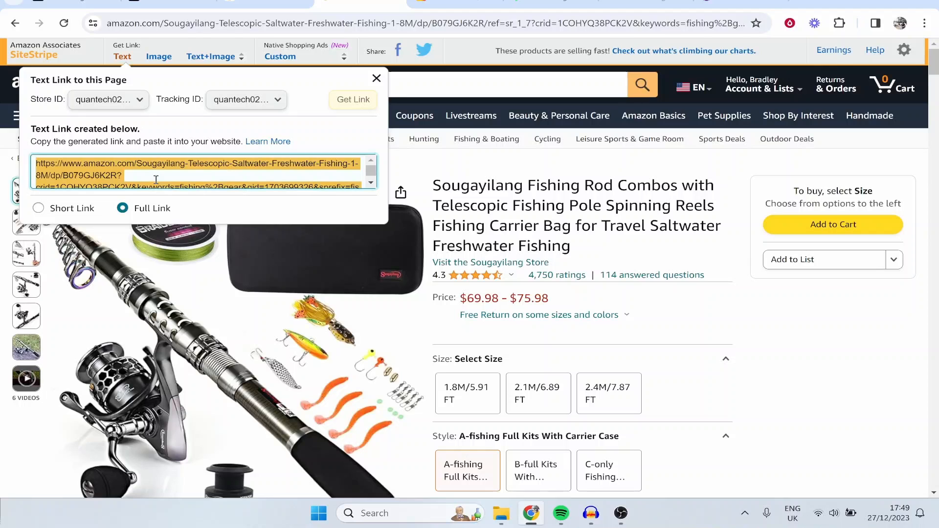
left_click(169, 2)
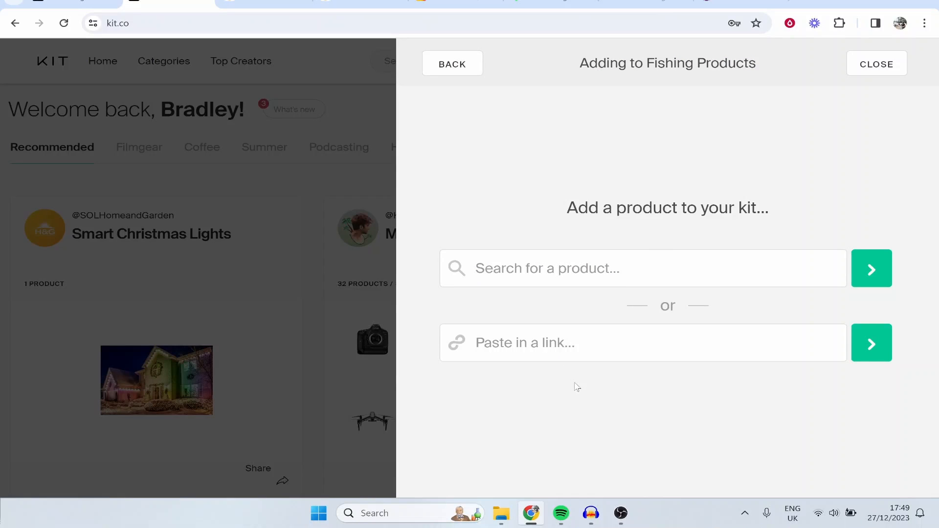
left_click(543, 350)
key("ctrl+v")
left_click(872, 343)
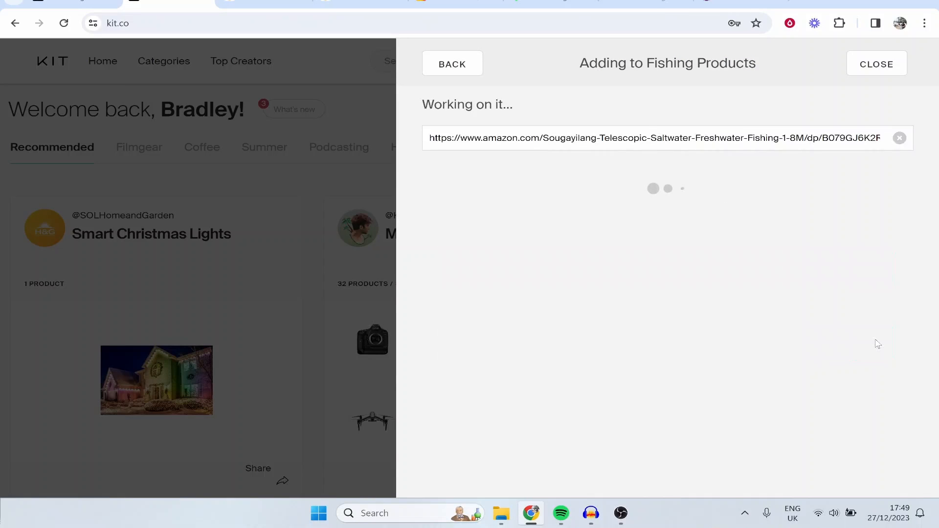
Shorten the fishing rod's product name to "Sougayilang Fishing Rod Combos with Telescopic Fishing Pole"
left_click_drag(660, 139, 548, 140)
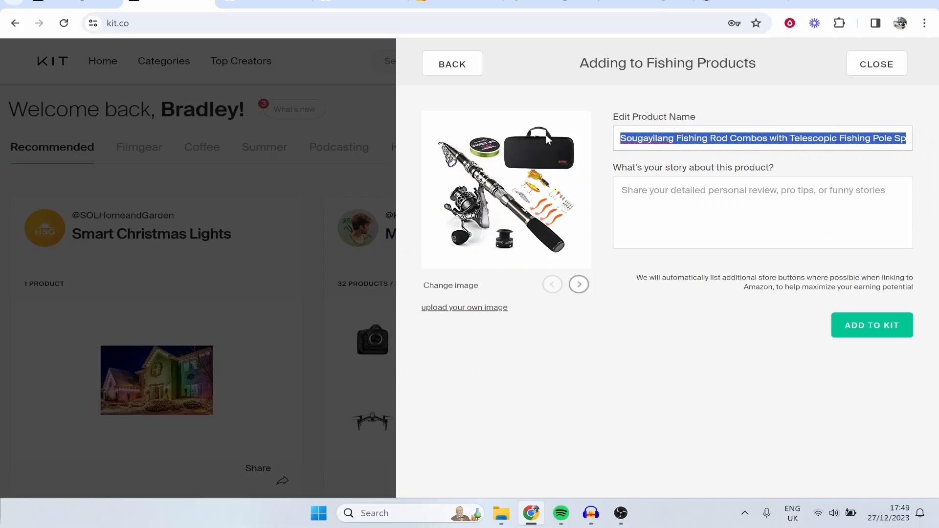
left_click(669, 140)
key("End")
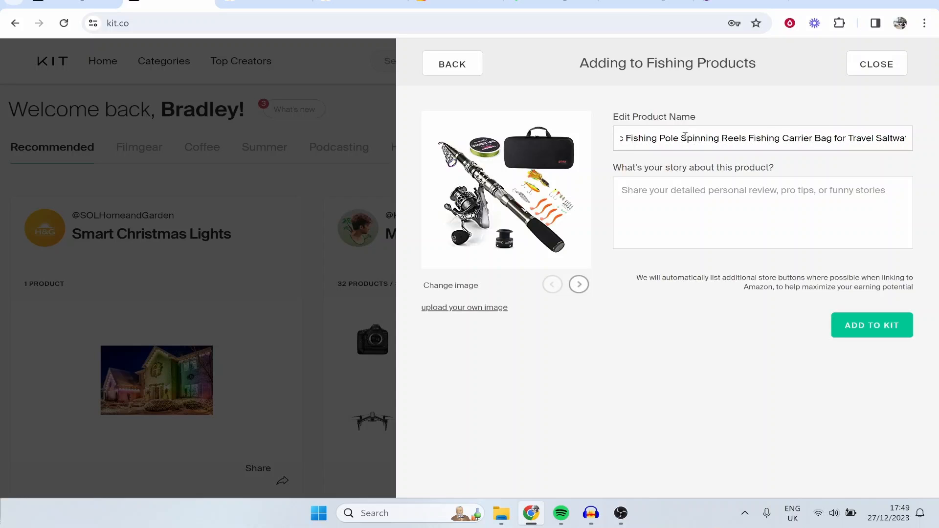
left_click_drag(684, 139, 938, 147)
key("BackSpace")
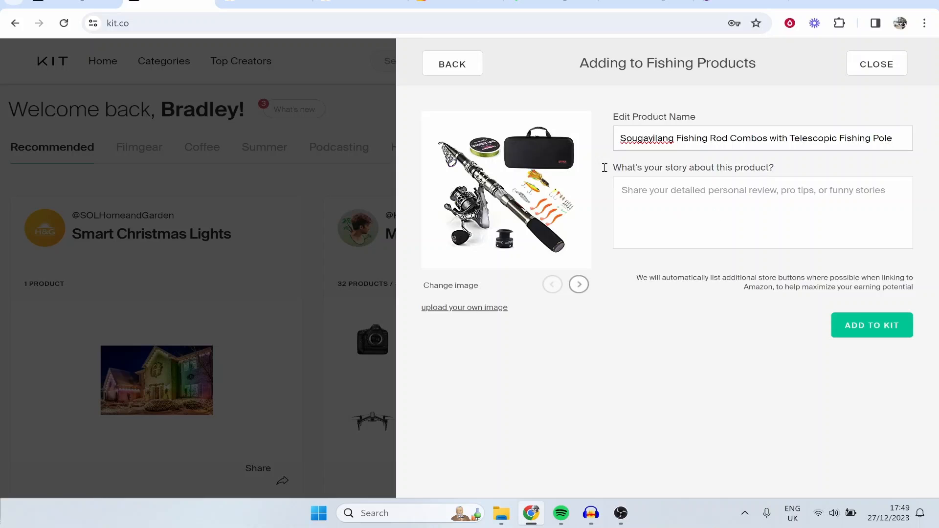
Copy the "Fishing rod reel combos with carrier bag" bullet from the rod's Amazon item description
left_click(360, 4)
left_click(615, 252)
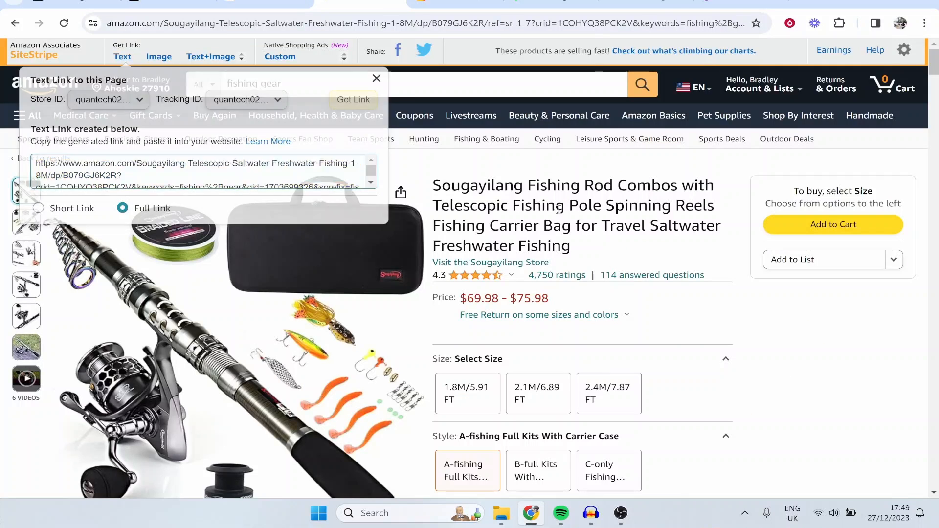
scroll(587, 254, "down", 10)
left_click_drag(444, 143, 569, 186)
key("ctrl+c")
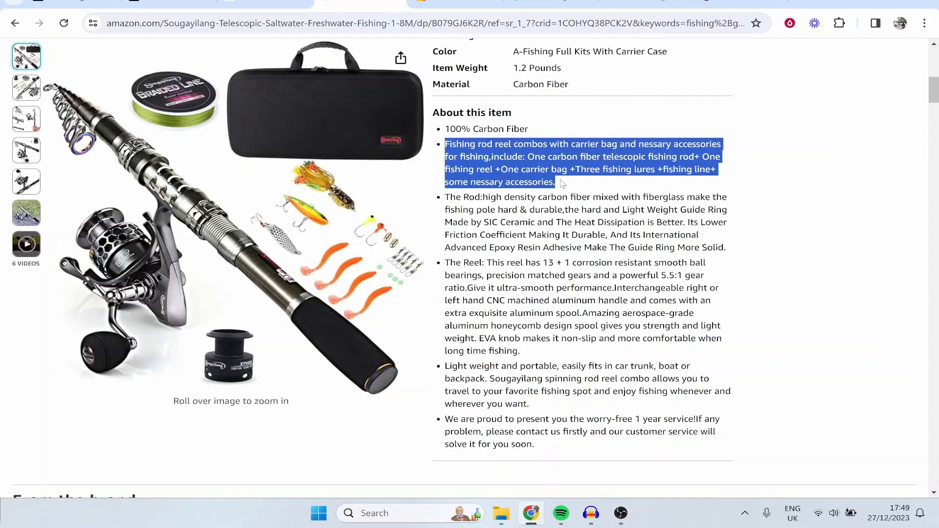
Paste the copied description as the fishing rod's story in Kit and add the product to the kit
key("ctrl+shift+Tab")
key("ctrl+shift+Tab")
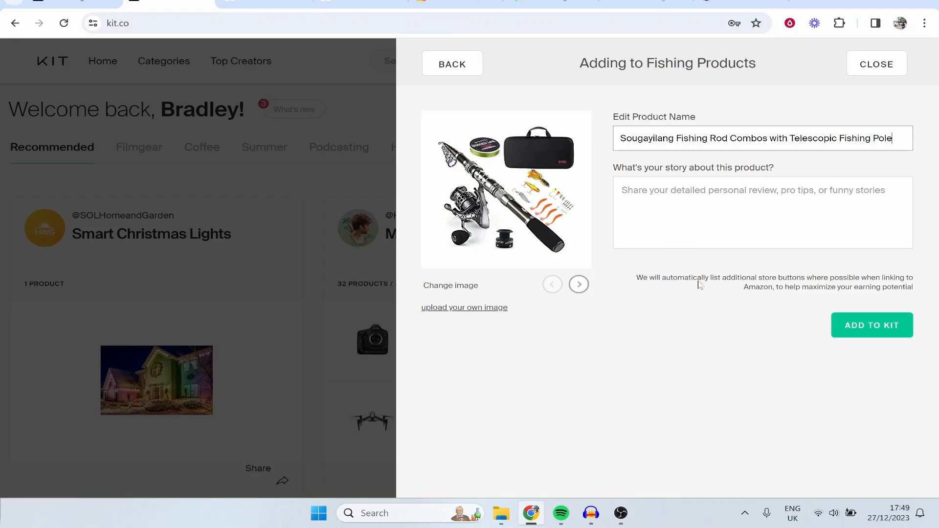
left_click(680, 239)
key("ctrl+v")
left_click(876, 328)
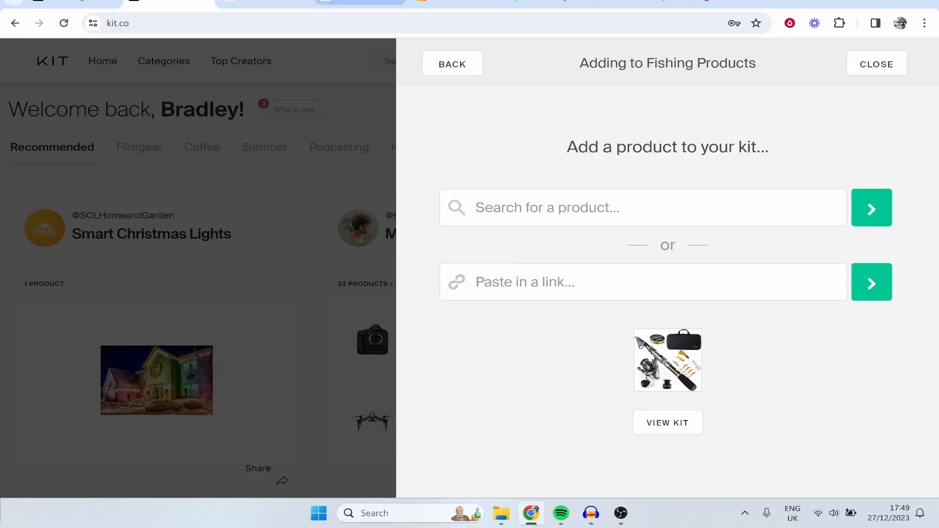
Return to Amazon's "fishing gear" results and open the Aertiavty Compact Fishing Tackle Bag product page
left_click(385, 6)
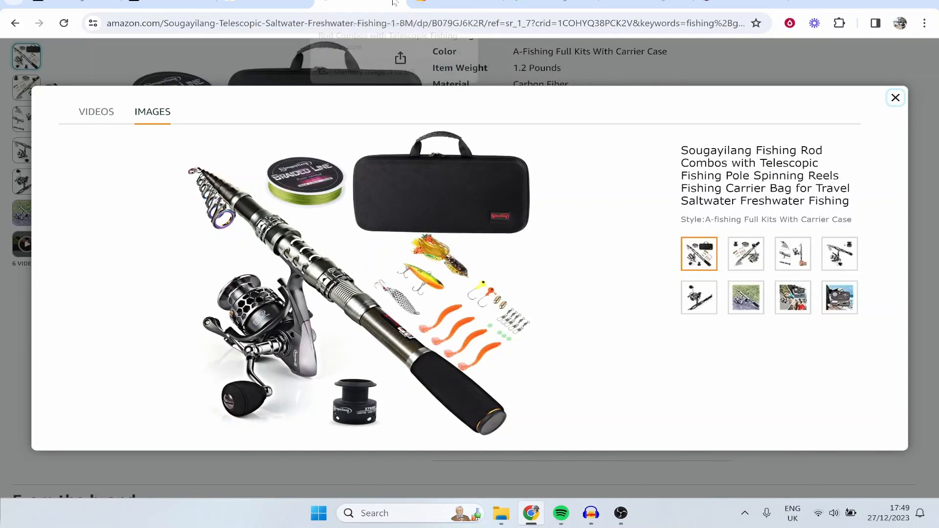
left_click(396, 4)
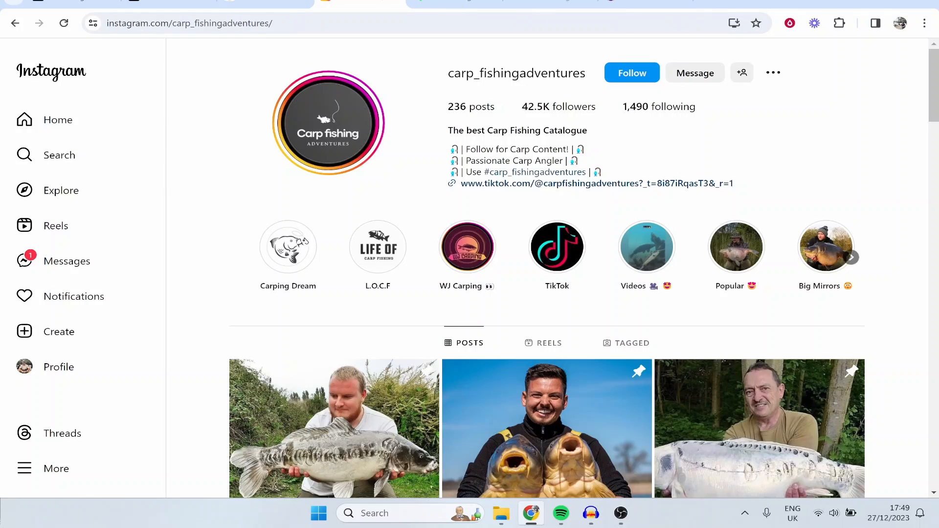
key("ctrl+shift+t")
left_click(15, 23)
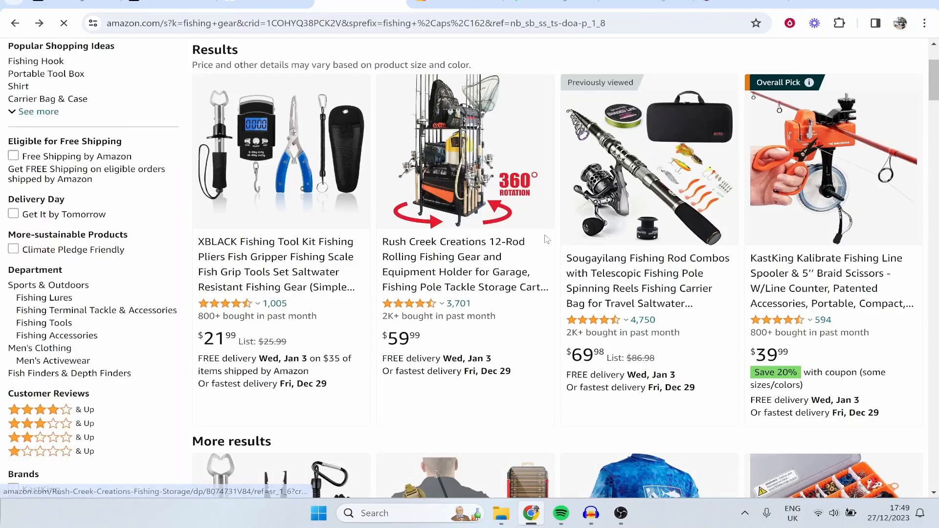
scroll(654, 262, "down", 5)
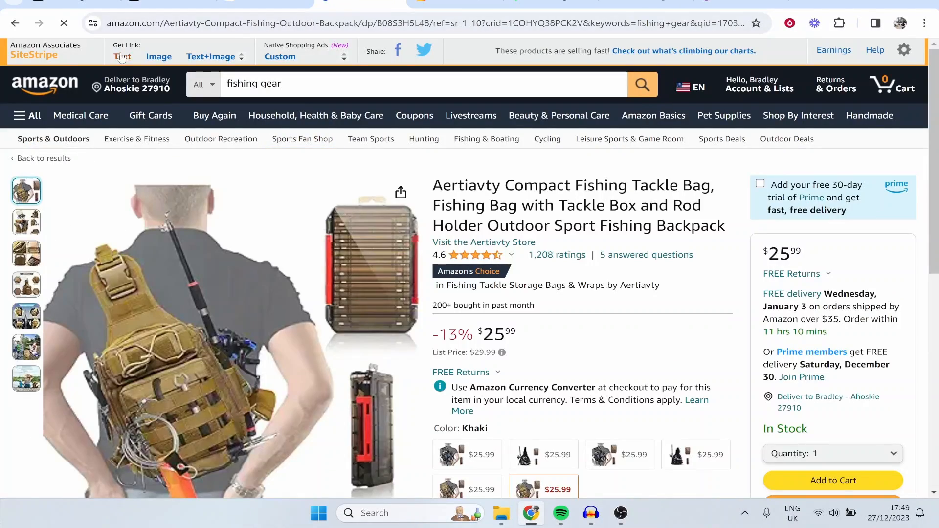
Generate the tackle bag's full affiliate text link and submit it as a product link in Kit
left_click(121, 56)
left_click(122, 208)
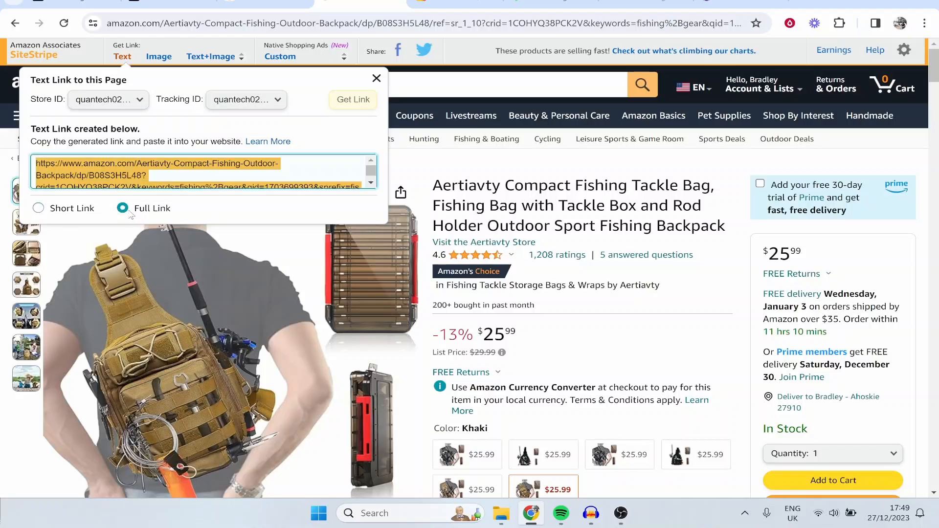
right_click(157, 180)
left_click(196, 196)
key("ctrl+2")
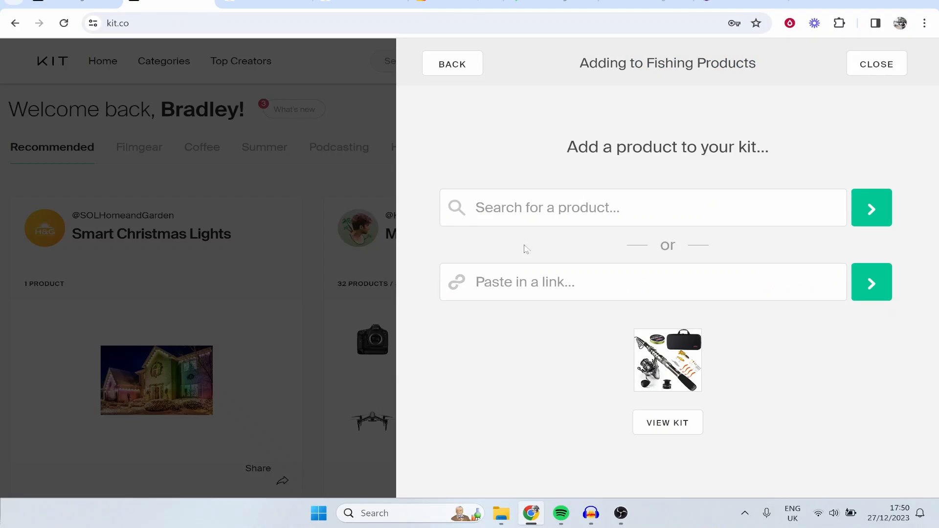
right_click(570, 282)
left_click(609, 146)
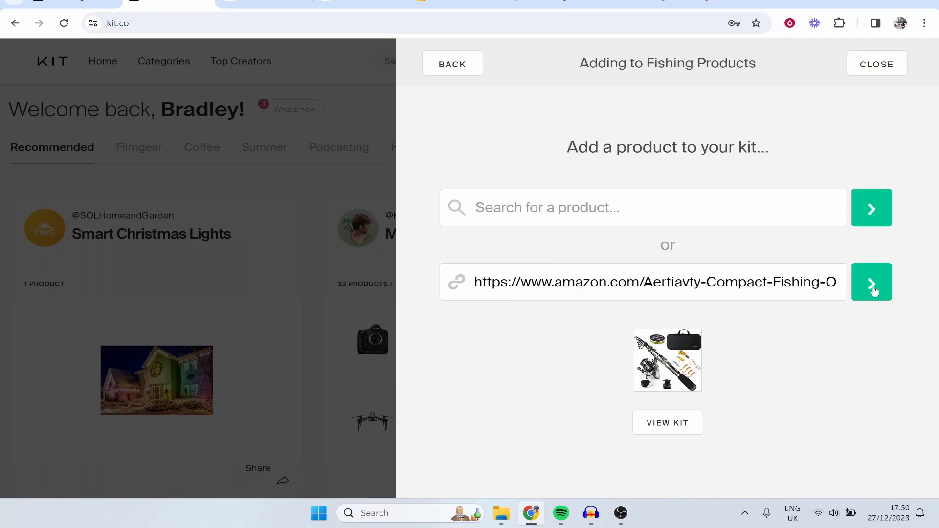
left_click(873, 283)
Shorten the product name to "Aertiavty Fishing Gear Tackle Bag" and add it to the kit
left_click_drag(766, 139, 938, 155)
key("BackSpace")
left_click(883, 328)
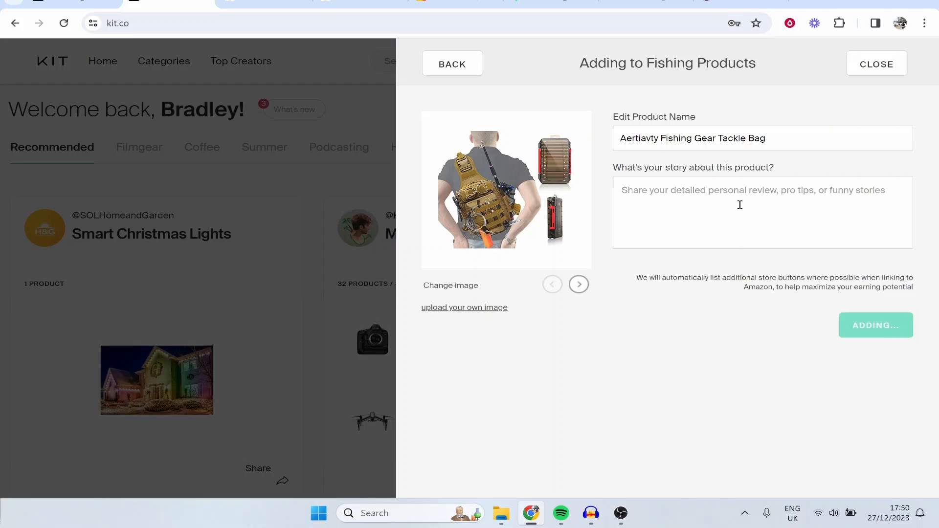
Open the Fishing Products kit page and postpone sharing it
left_click(662, 422)
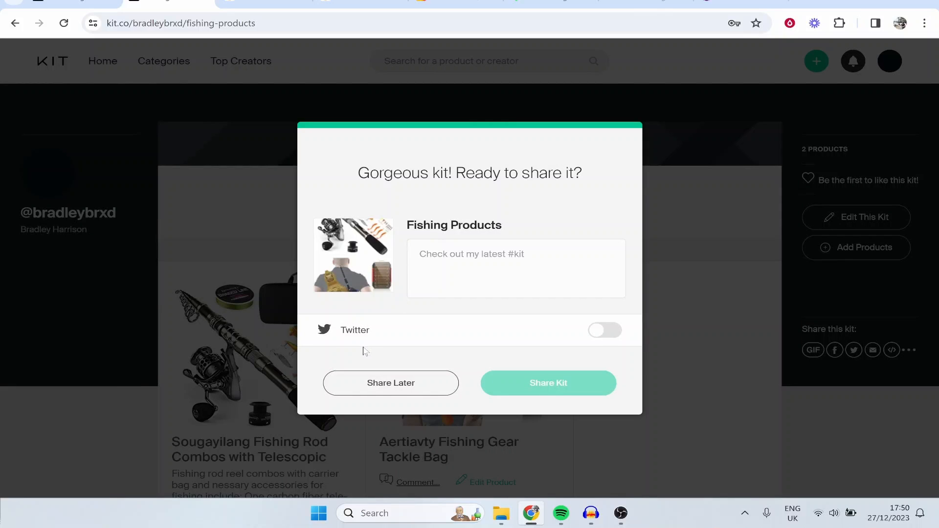
left_click(369, 383)
Look at the kit's cover image or video options and the creator's profile card
left_click(526, 137)
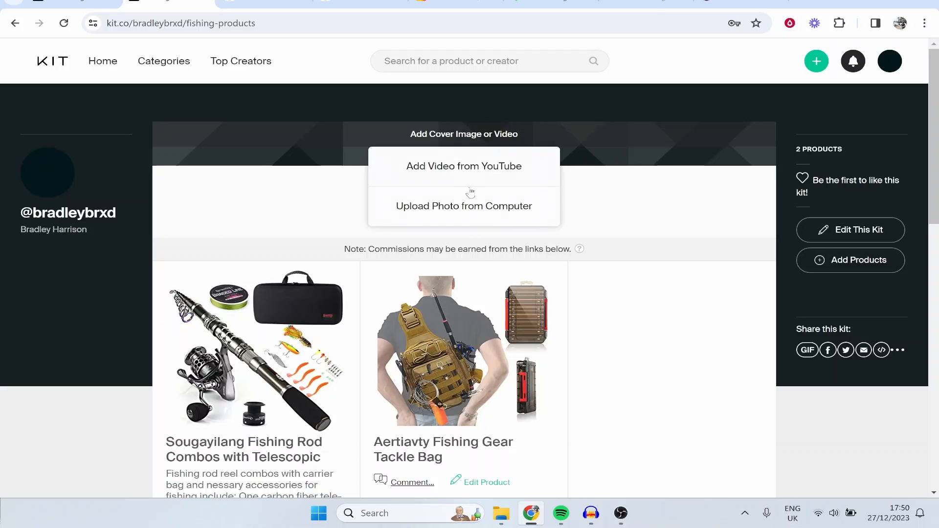
left_click(671, 192)
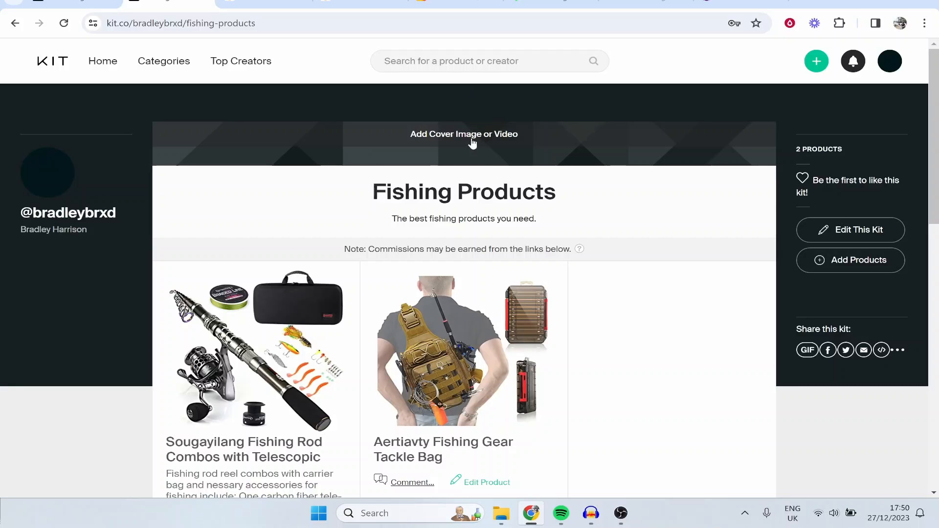
mouse_move(39, 168)
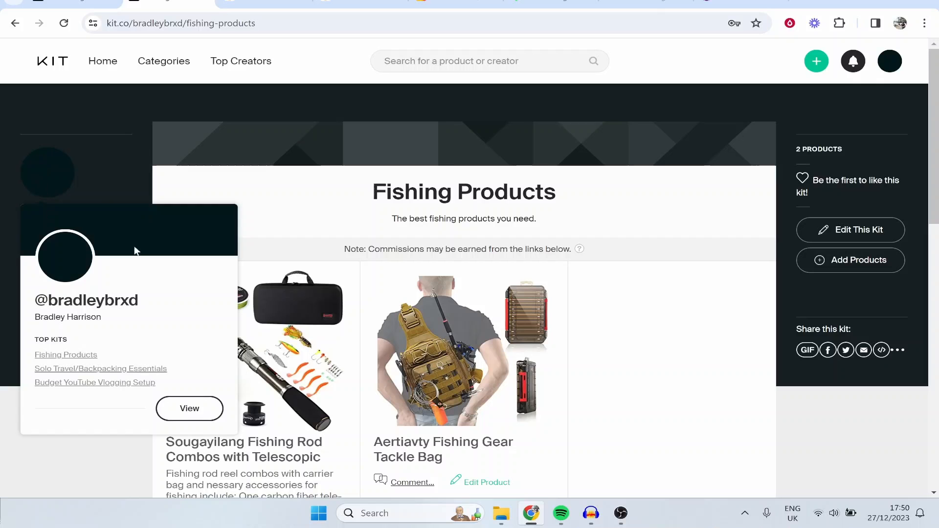
left_click(893, 60)
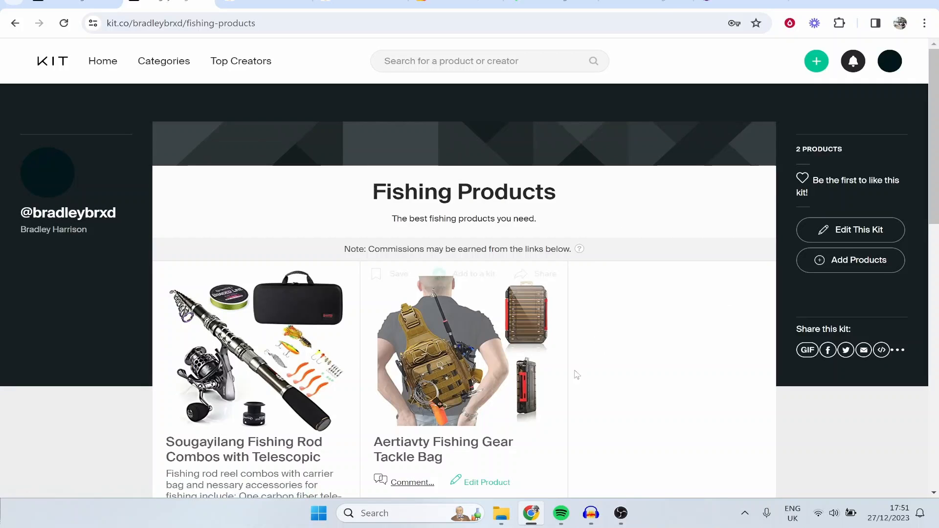
Examine the kit's product listings and the Sougayilang fishing rod's detail view
scroll(247, 209, "down", 3)
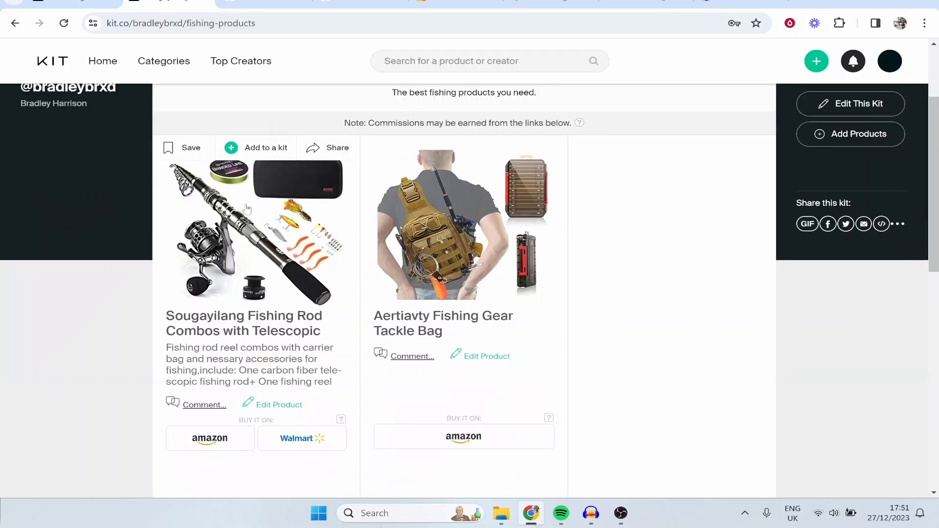
left_click(214, 248)
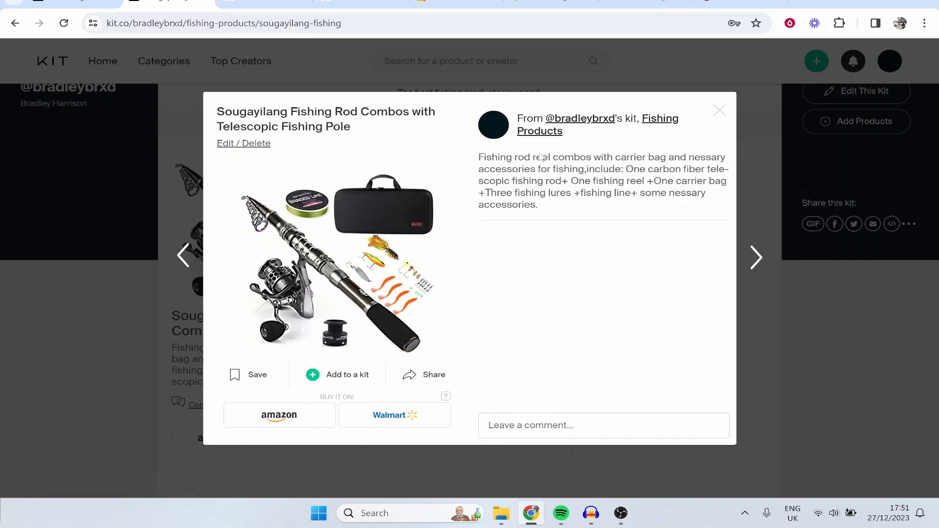
left_click(893, 273)
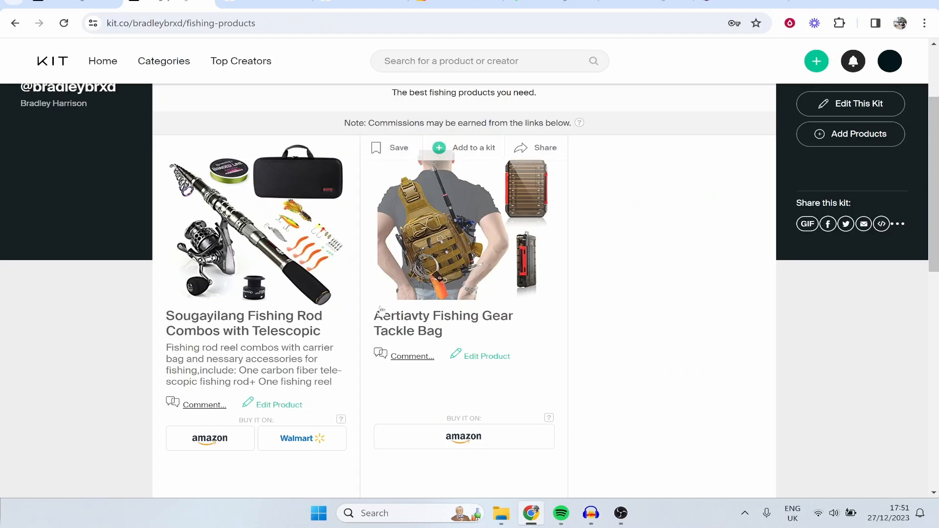
scroll(371, 236, "up", 3)
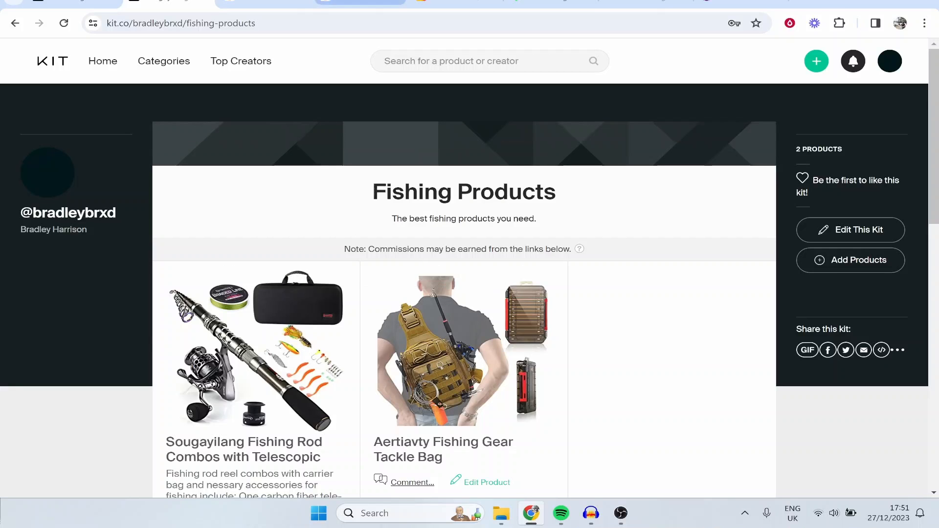
Copy the Fishing Products kit's web address
key("ctrl+Tab")
key("ctrl+shift+Tab")
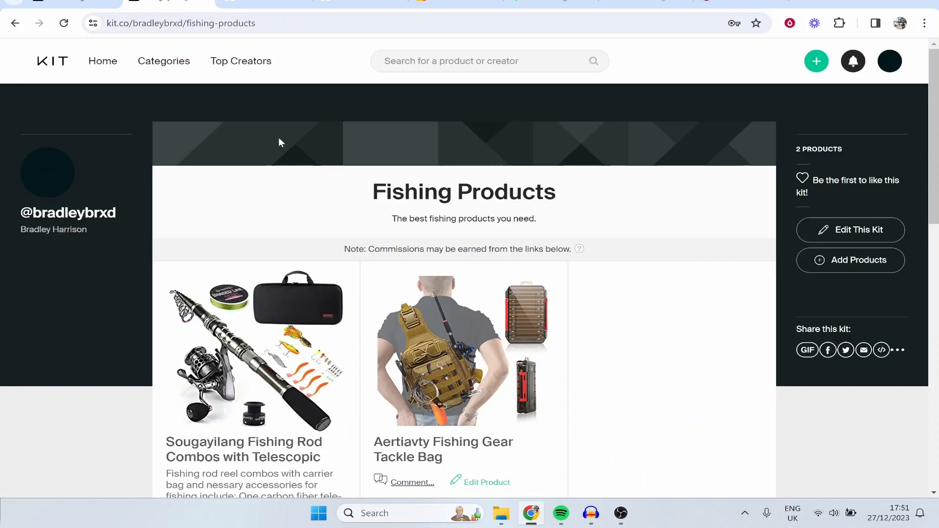
left_click(248, 29)
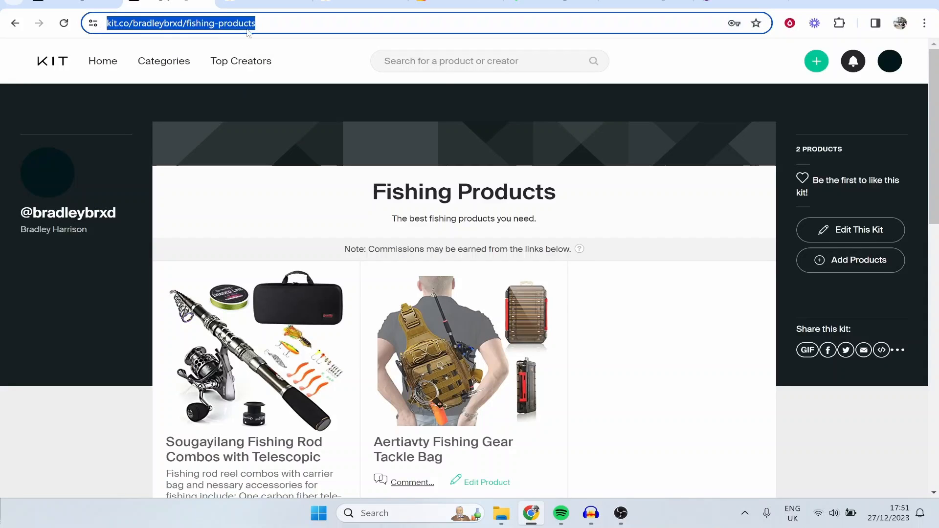
right_click(234, 28)
left_click(258, 145)
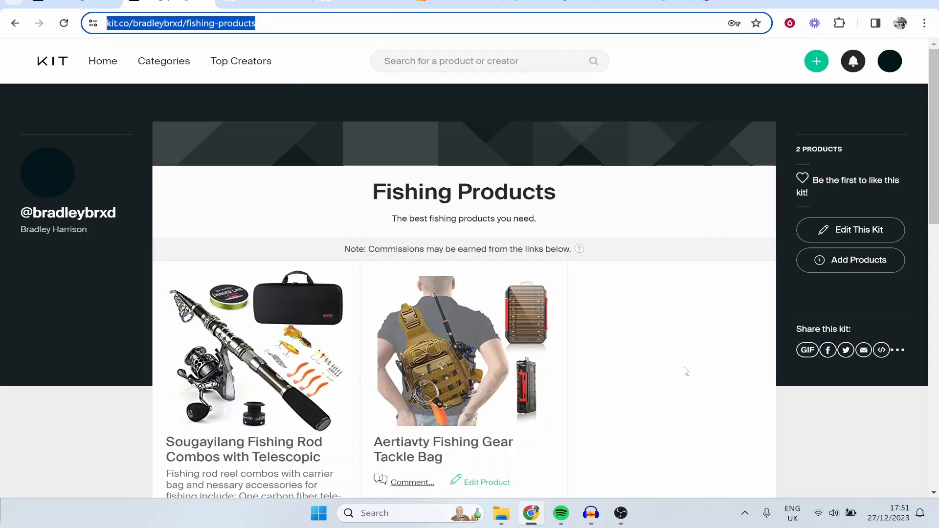
Switch to Instagram and examine the link in the carp_fishingadventures profile bio
left_click(430, 3)
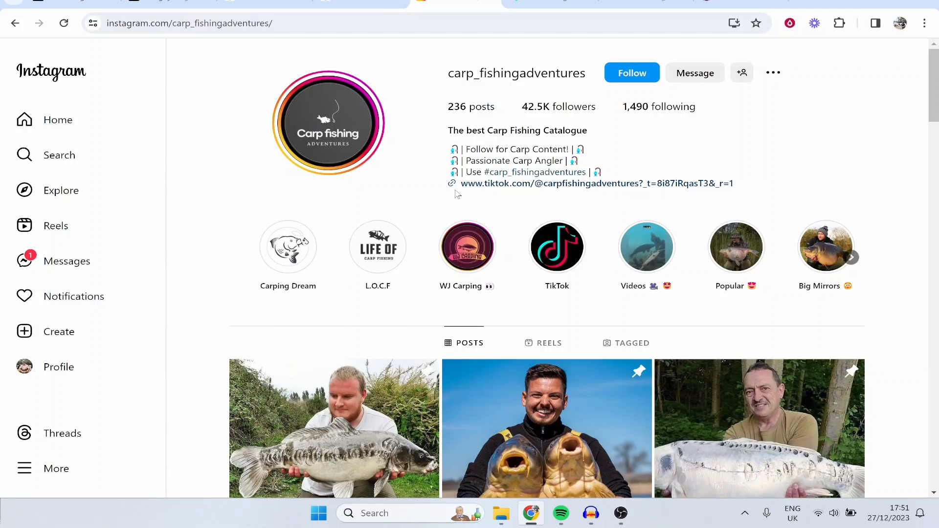
left_click_drag(448, 188, 691, 146)
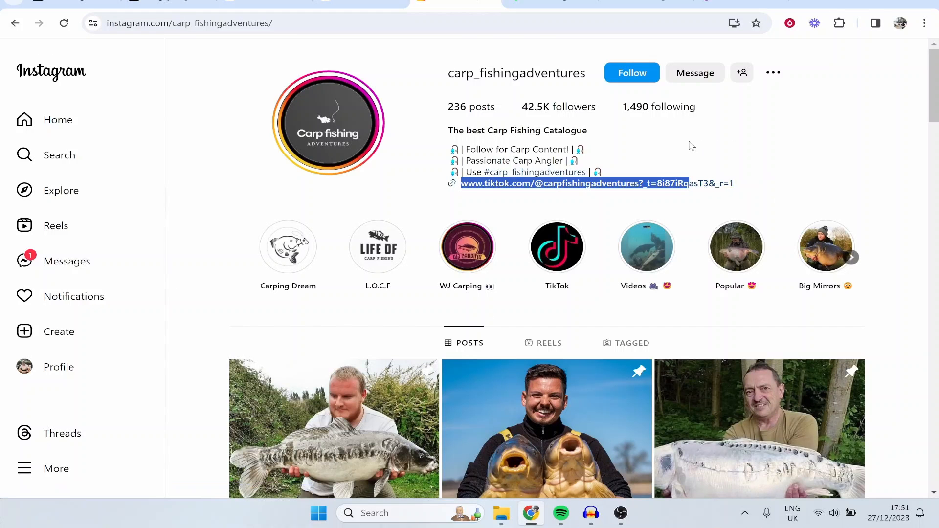
left_click(662, 142)
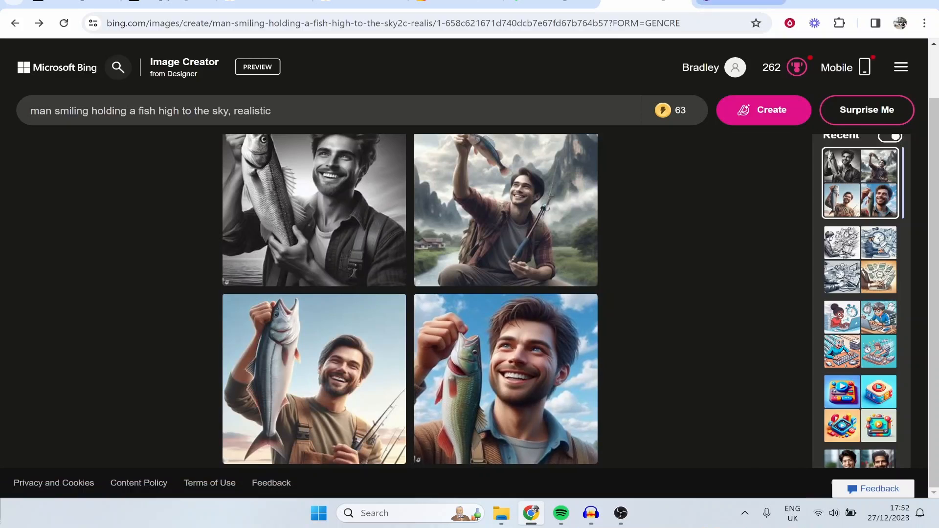
View the Leonardo.Ai site, return to carp_fishingadventures on Instagram, and examine its posts and the caption of the dark carp photo
left_click(734, 2)
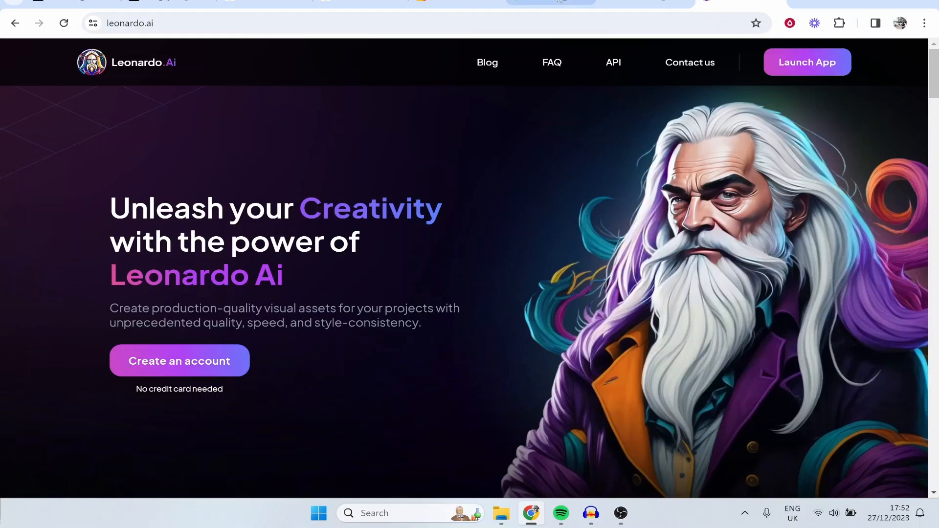
left_click(421, 2)
scroll(411, 222, "down", 2)
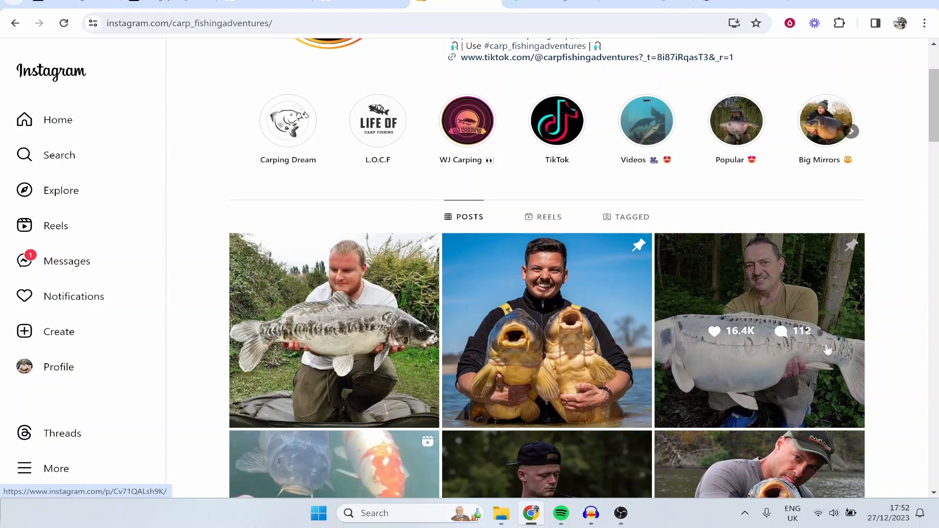
scroll(826, 349, "down", 3)
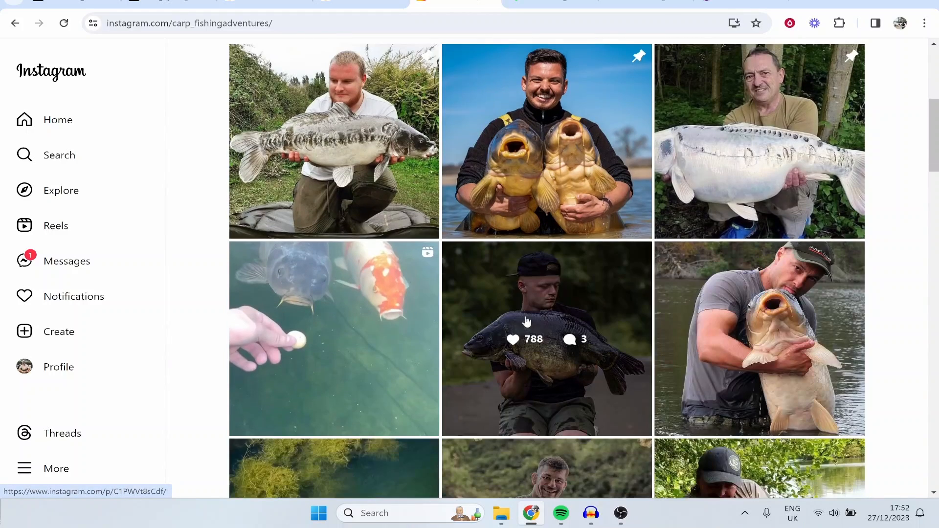
left_click(594, 342)
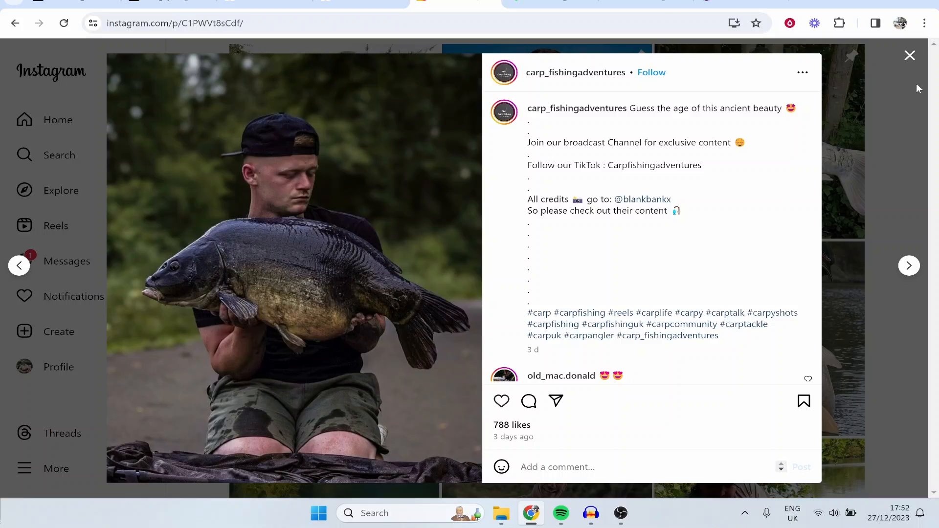
left_click(909, 56)
scroll(545, 336, "up", 5)
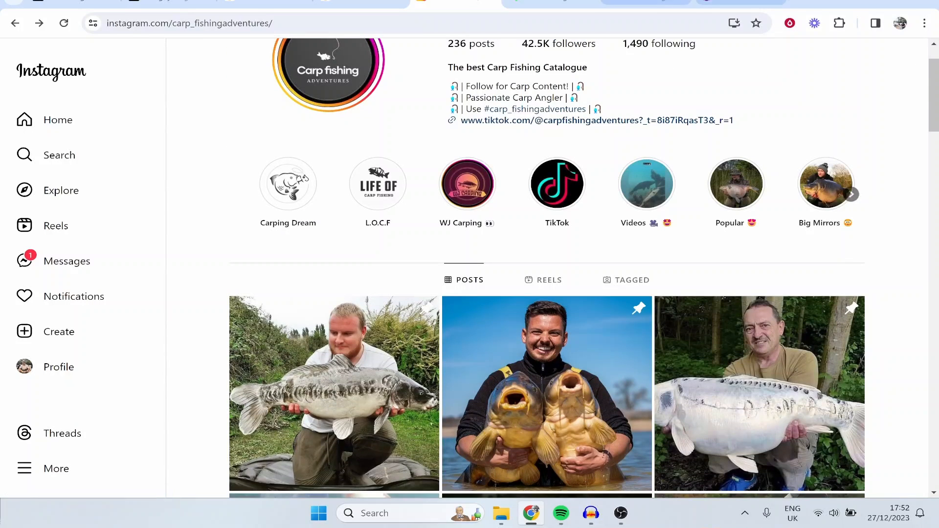
Switch to Bing Image Creator and download the realistic image of the smiling man holding a fish high to the sky
left_click(646, 4)
left_click(507, 386)
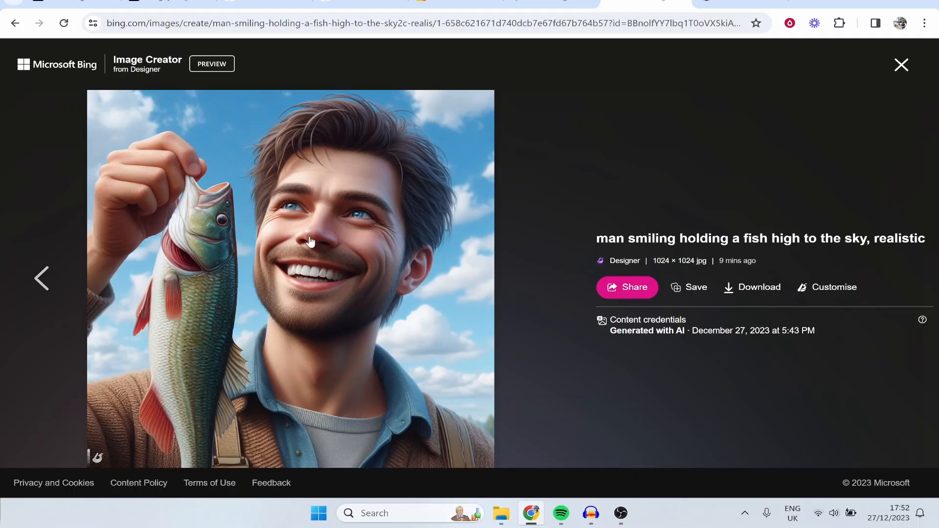
left_click(748, 293)
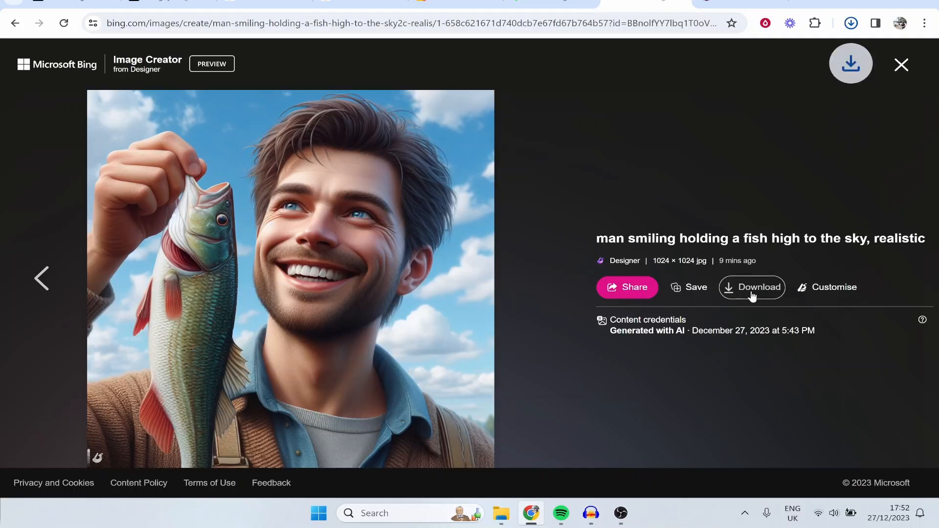
Open the downloaded fisherman image, inspect its details up close, and close the image viewer
left_click(734, 87)
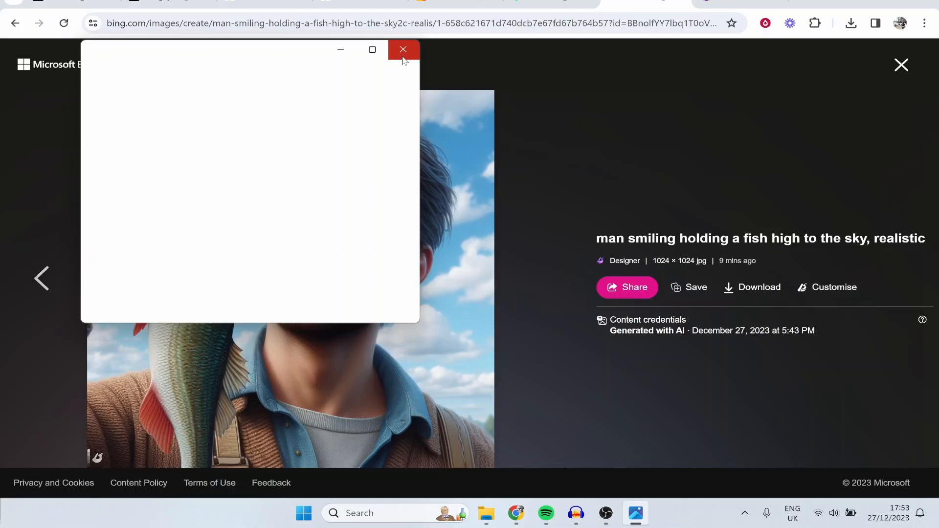
scroll(306, 143, "up", 6)
left_click_drag(248, 255, 307, 214)
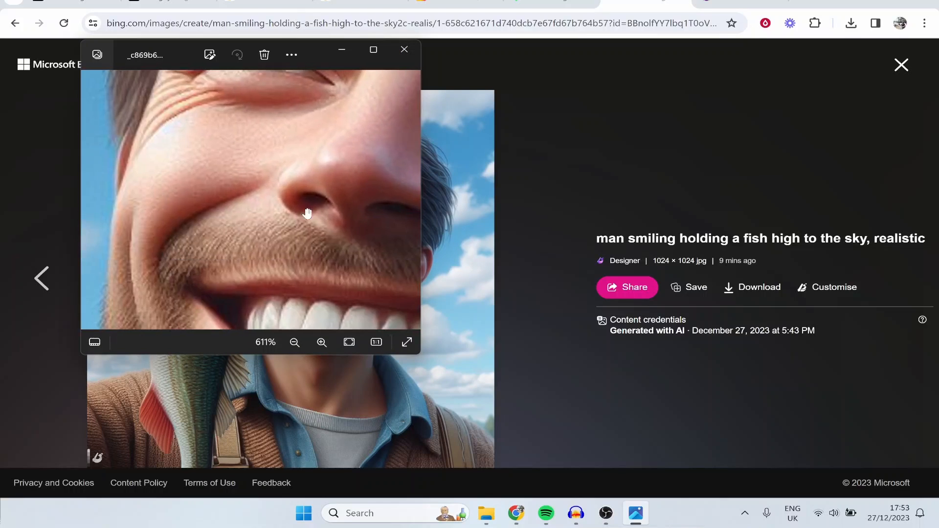
scroll(307, 214, "down", 5)
left_click(404, 49)
Return to the carp_fishingadventures profile on Instagram and examine the website link in its bio
left_click(431, 4)
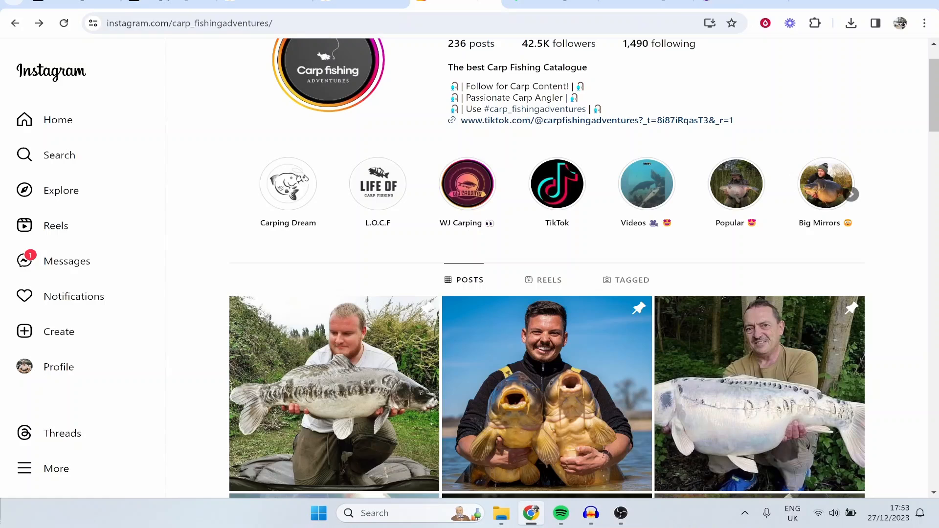
scroll(484, 205, "down", 2)
scroll(483, 188, "up", 3)
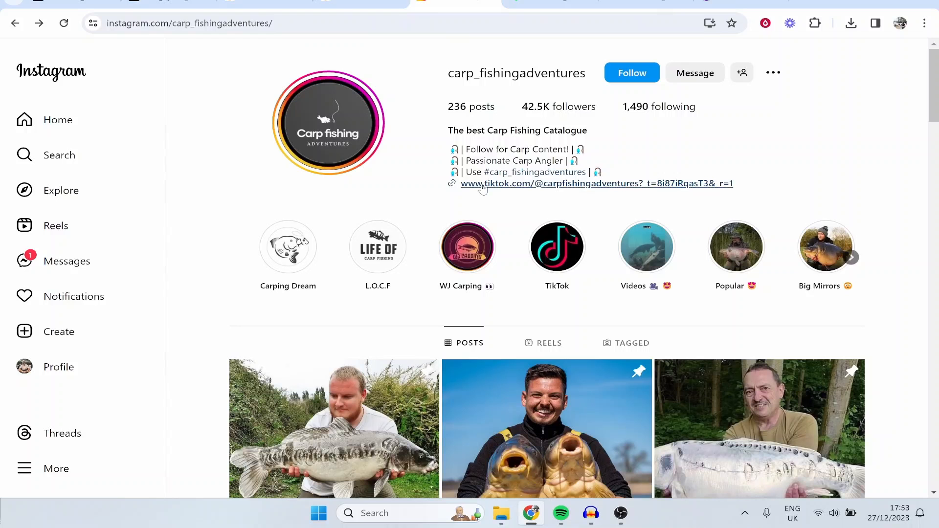
left_click_drag(461, 184, 766, 181)
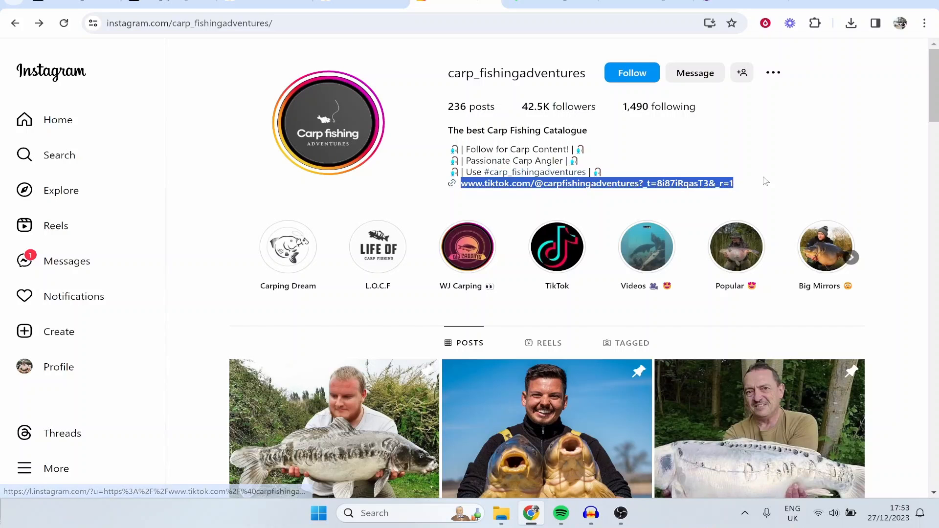
left_click(638, 126)
Switch to the Fishing Products kit on Kit and review its page and web address
left_click(265, 5)
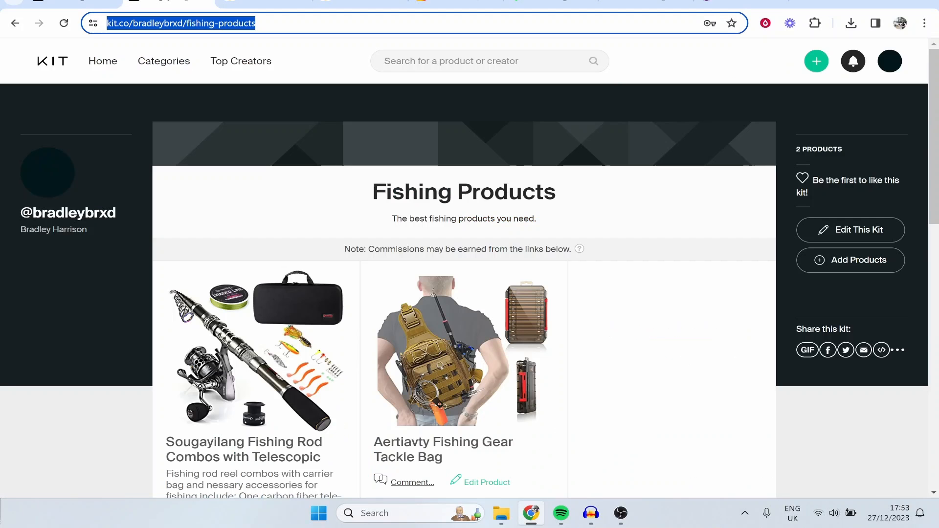
left_click(171, 5)
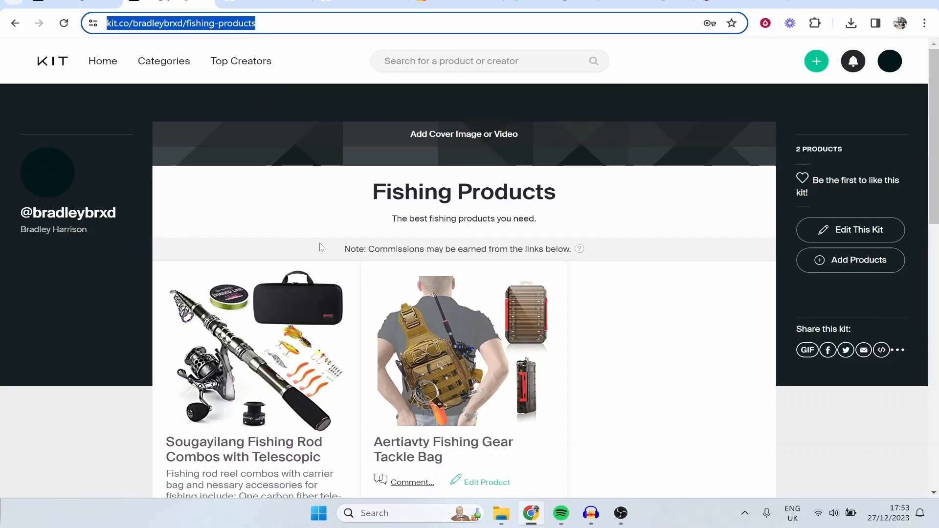
left_click(292, 208)
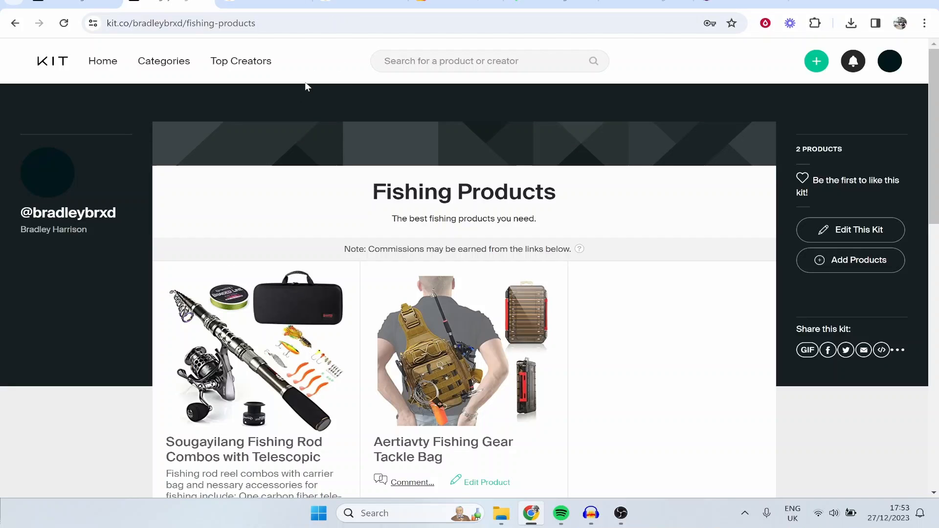
Go back to carp_fishingadventures on Instagram and review its post grid and the bio link's place
left_click(455, 4)
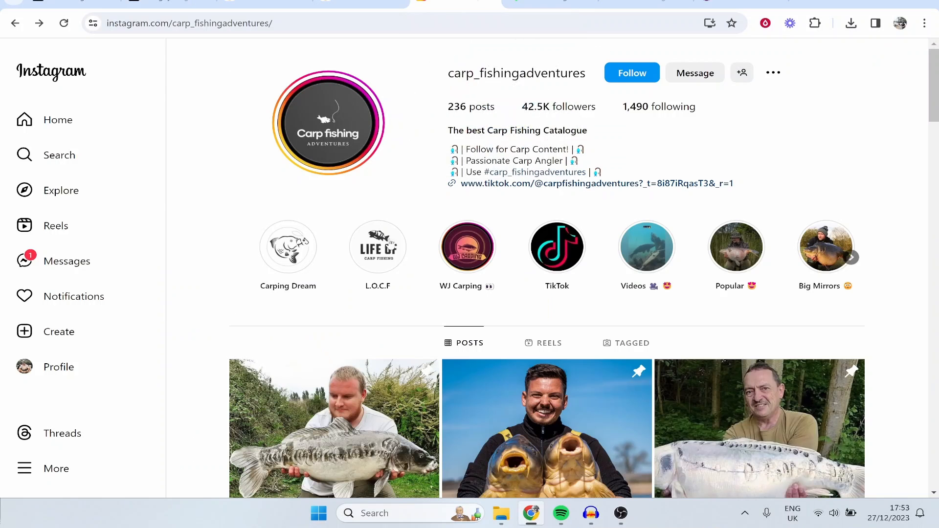
scroll(425, 315, "down", 3)
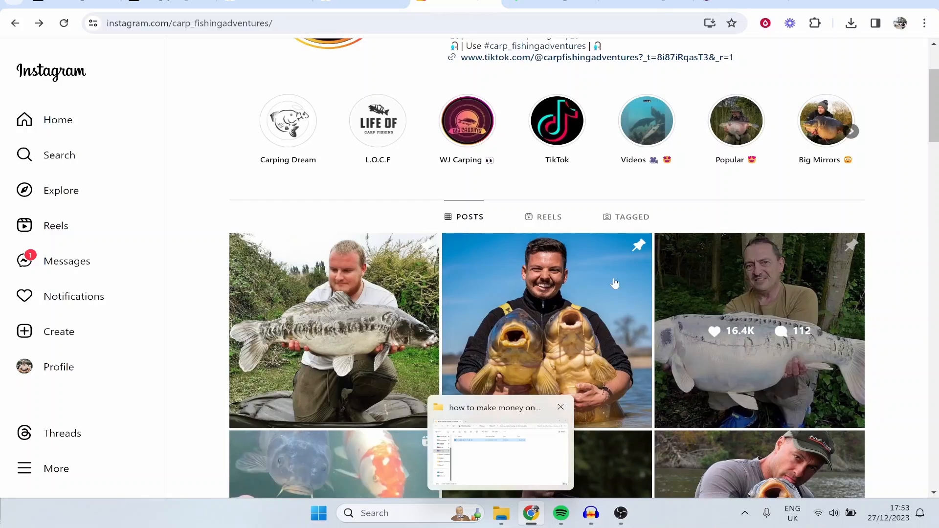
scroll(602, 219, "up", 3)
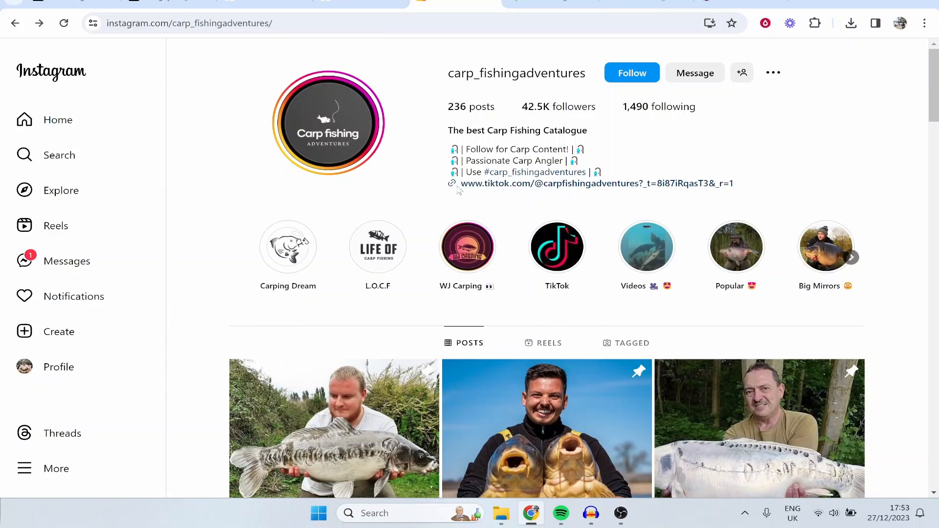
left_click_drag(459, 188, 746, 189)
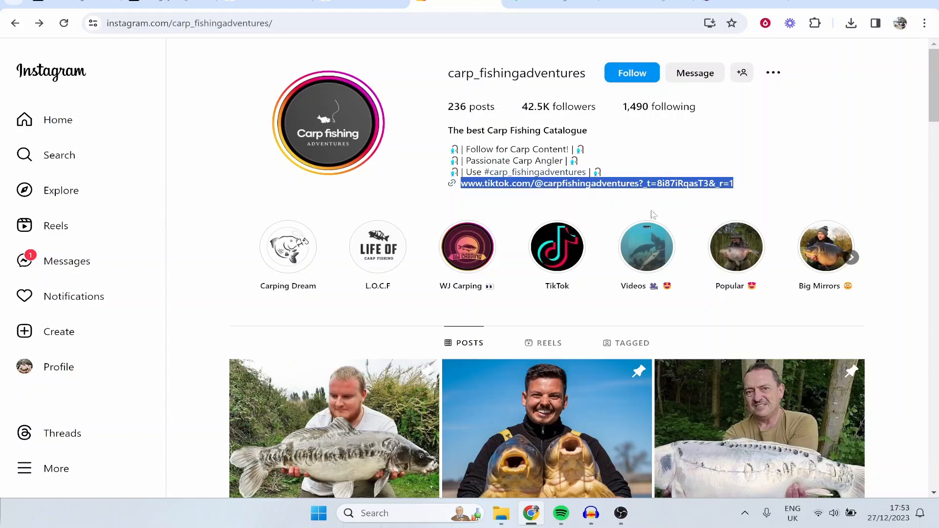
left_click(693, 147)
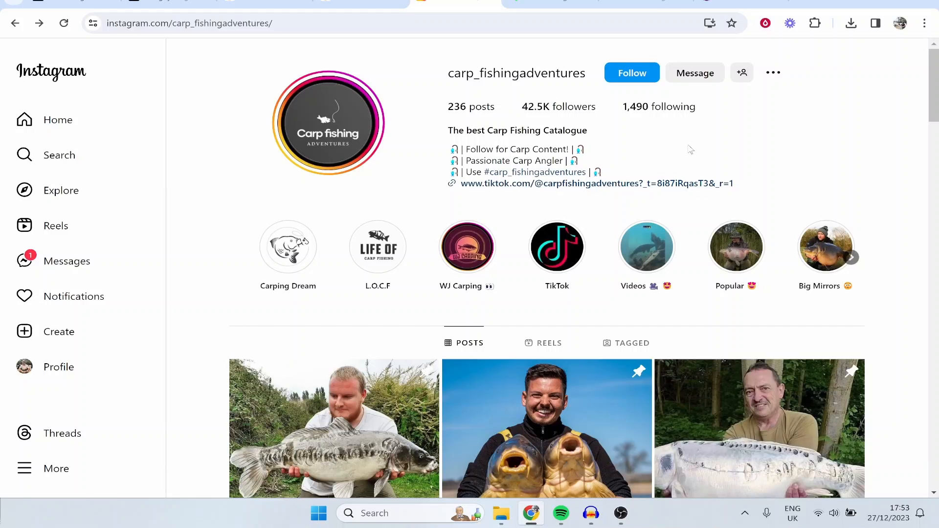